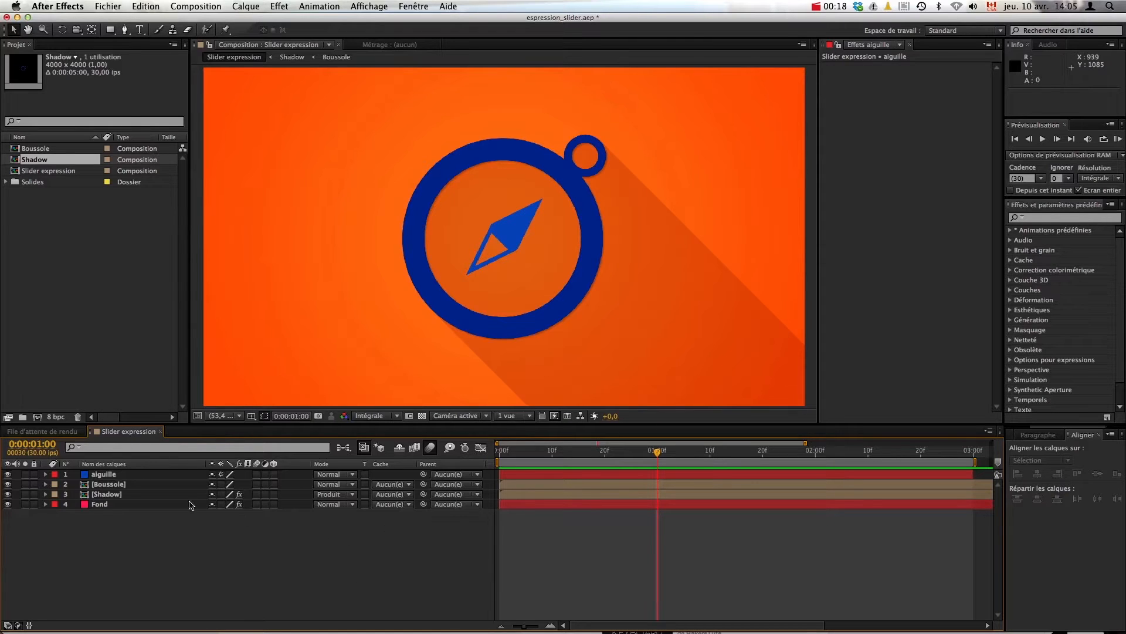
- Try setting the Shadow layer's rotation to 0°, and undo the change
click(104, 476)
click(117, 548)
click(106, 494)
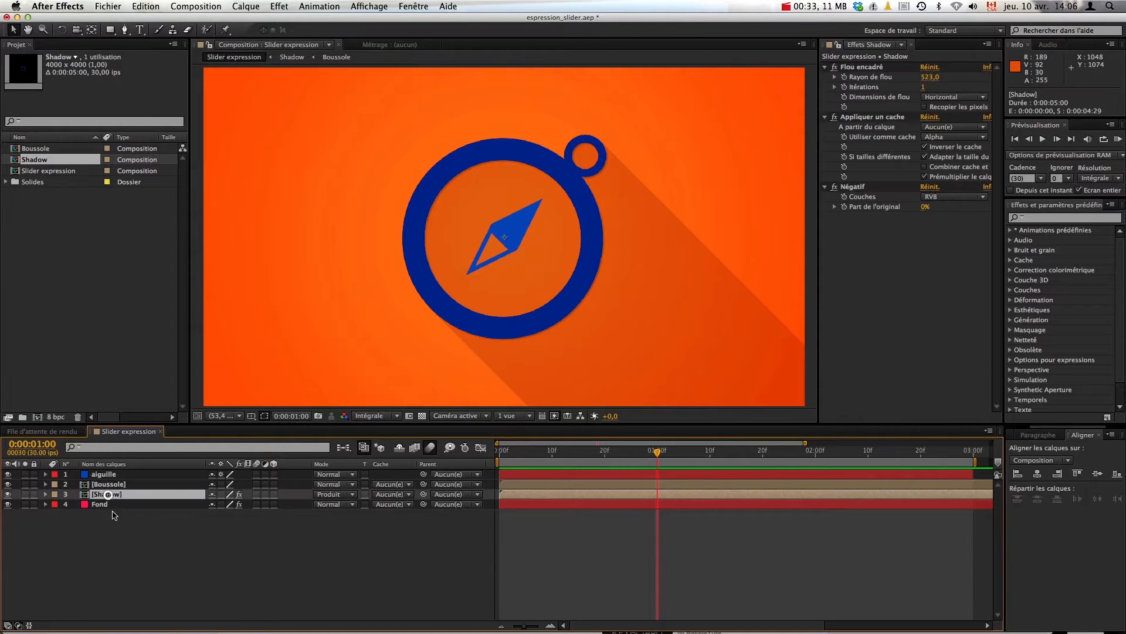
key(r)
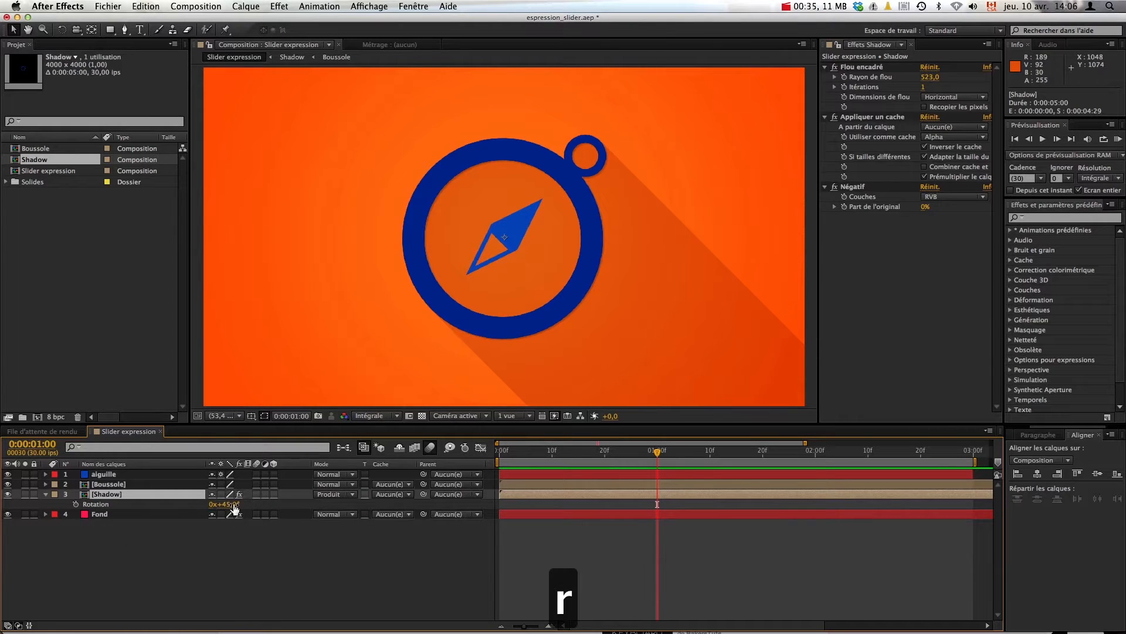
mouse_move(228, 504)
mouse_down()
mouse_move(258, 499)
mouse_move(246, 500)
mouse_up()
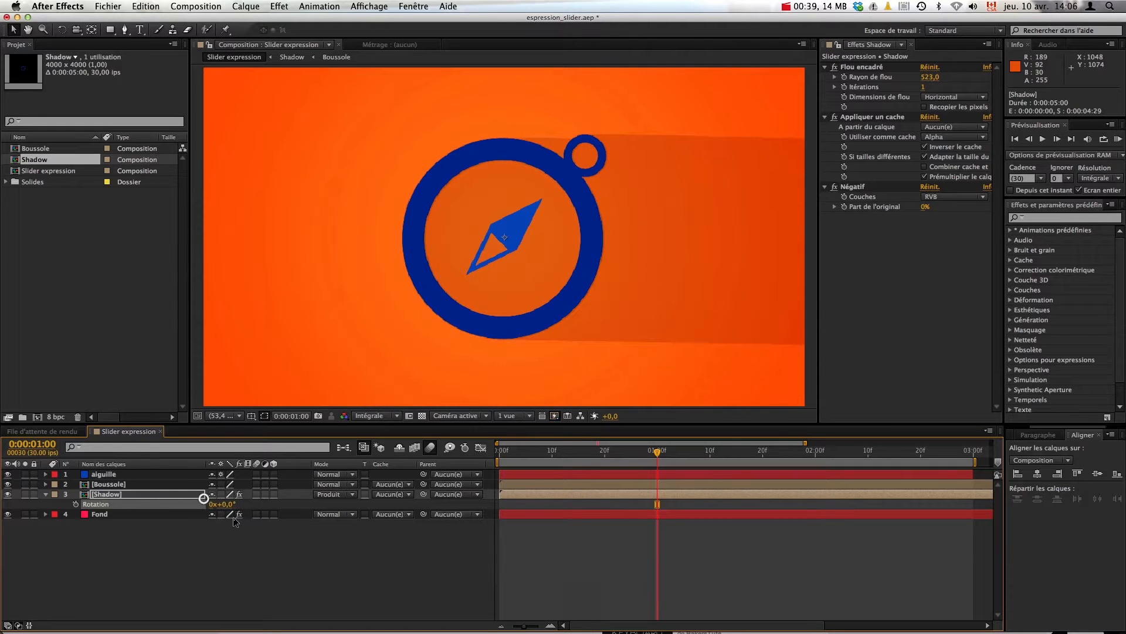
key(super+z)
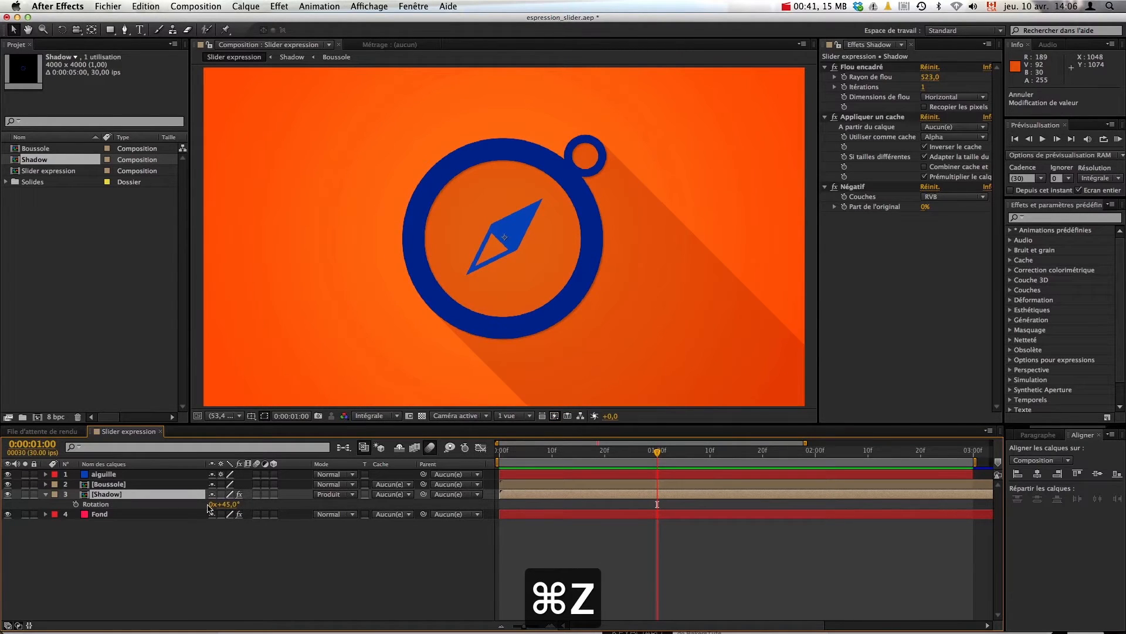
click(45, 494)
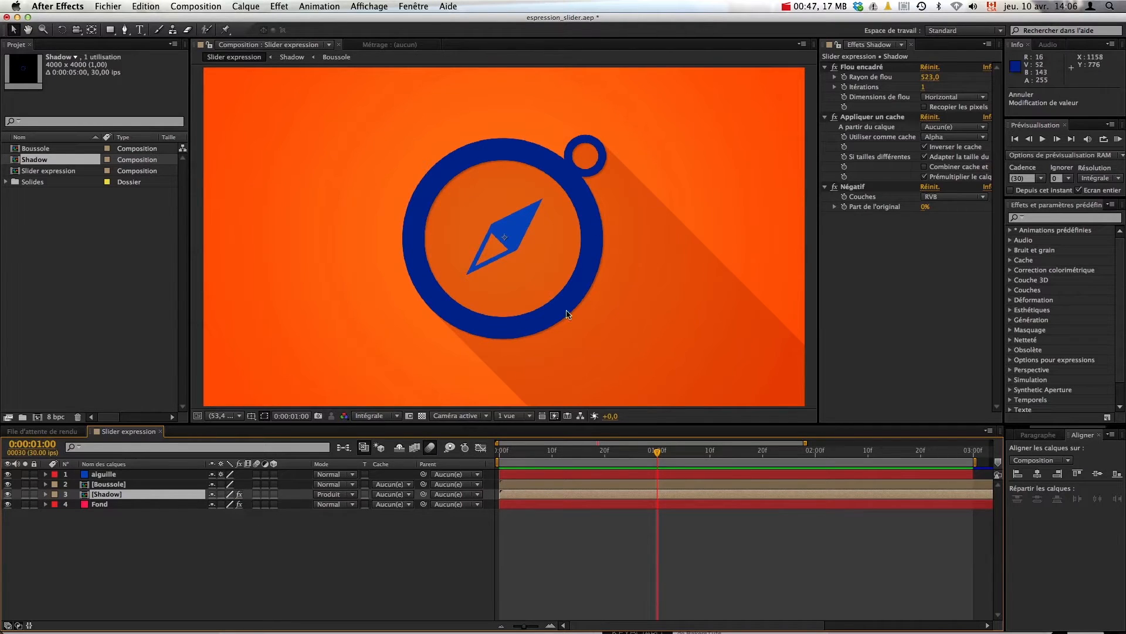
click(115, 484)
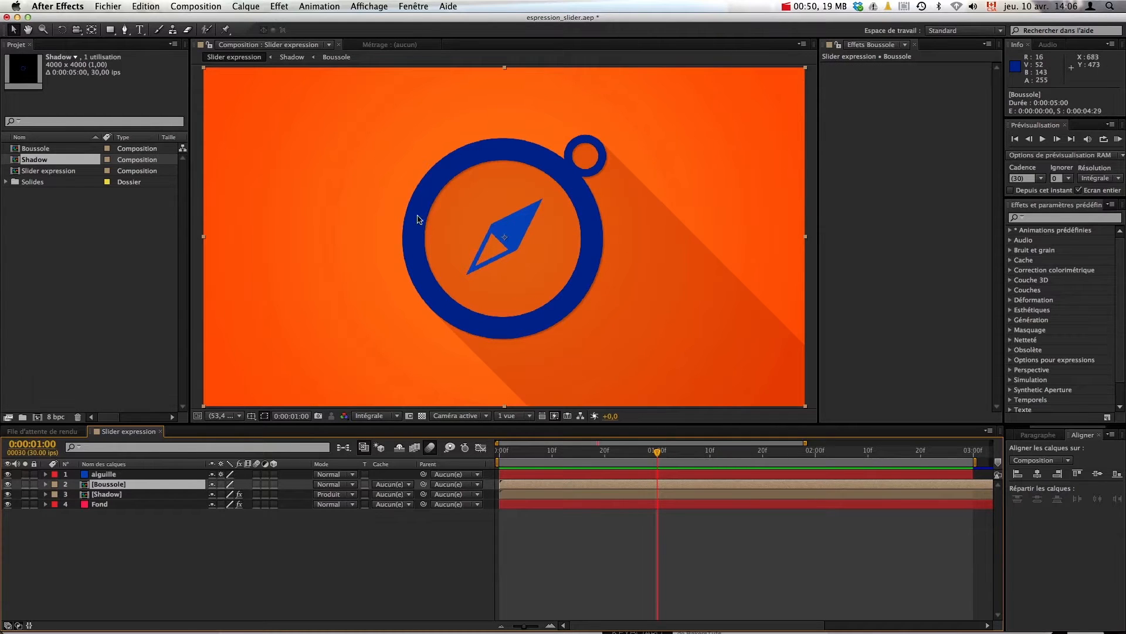
click(114, 474)
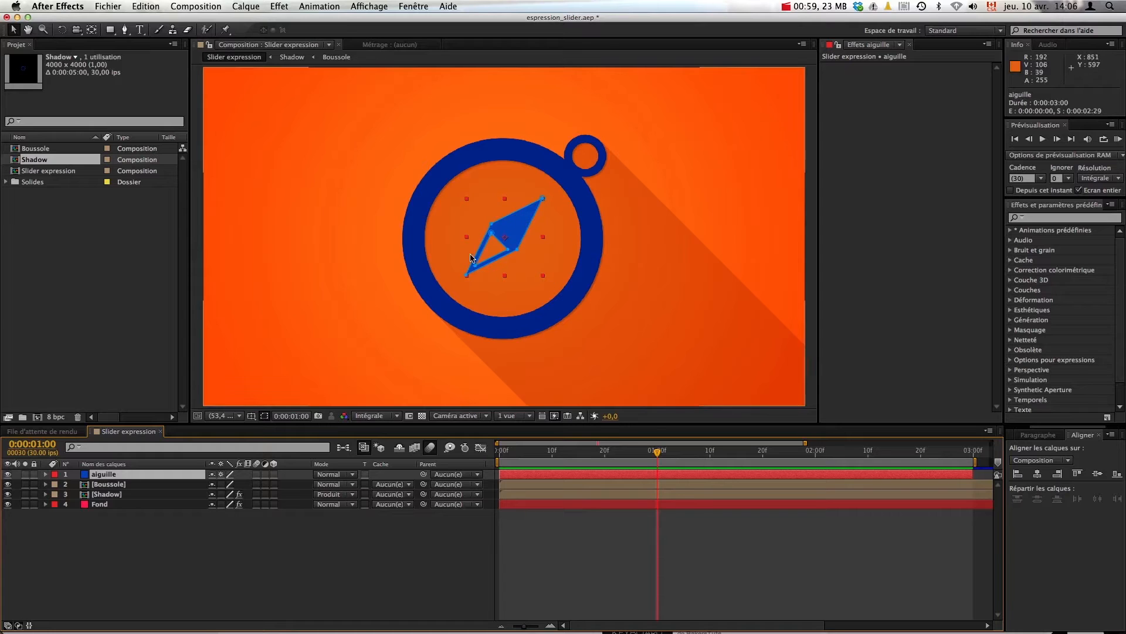
key(r)
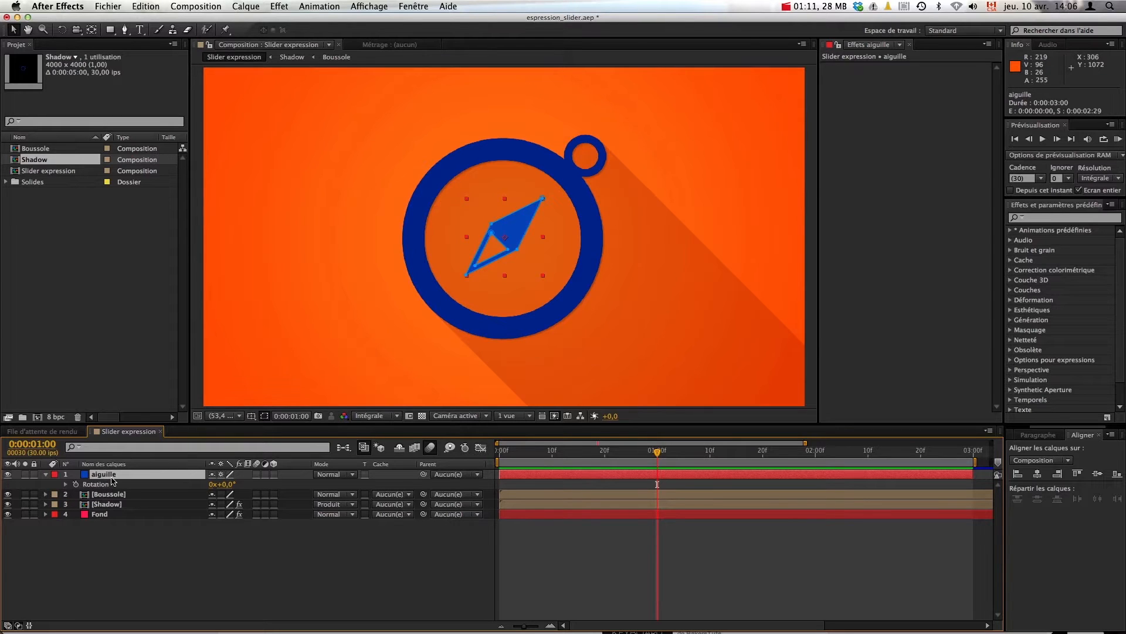
key(r)
key(r)
key(r)
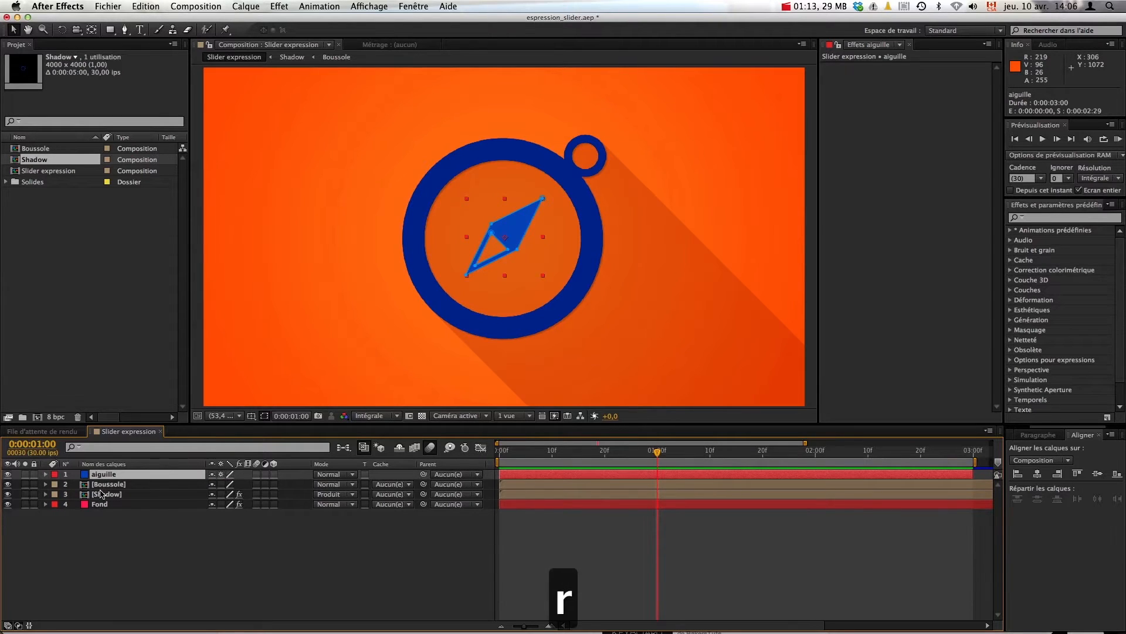
click(105, 538)
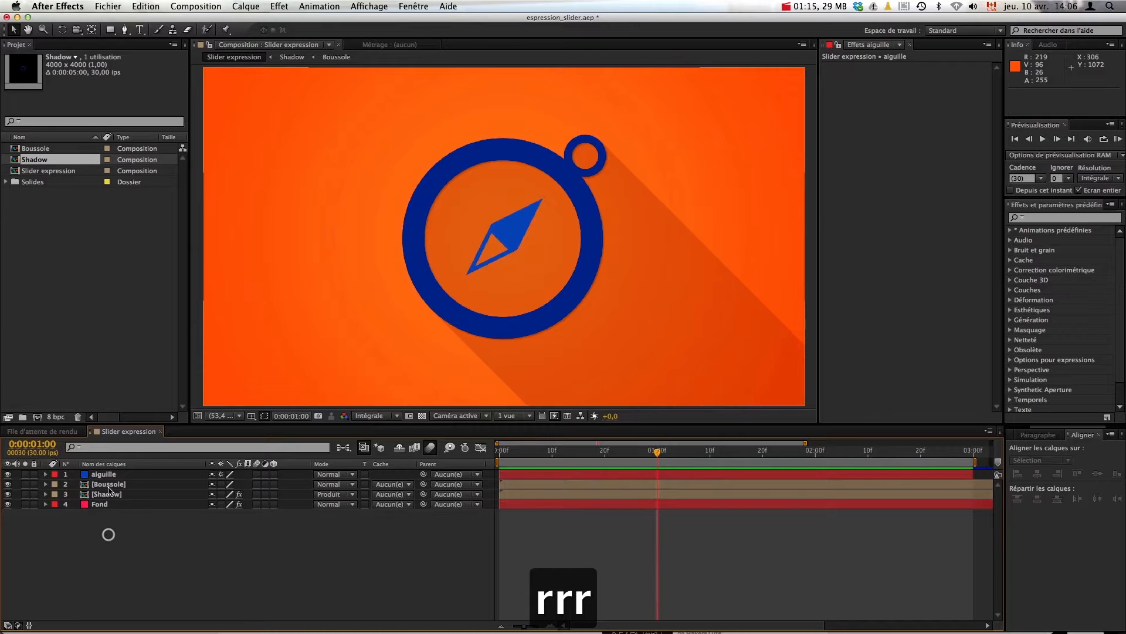
- Add the expression wiggle(3,180) to the Rotation property of the aiguille layer
click(101, 474)
key(r)
click(76, 484)
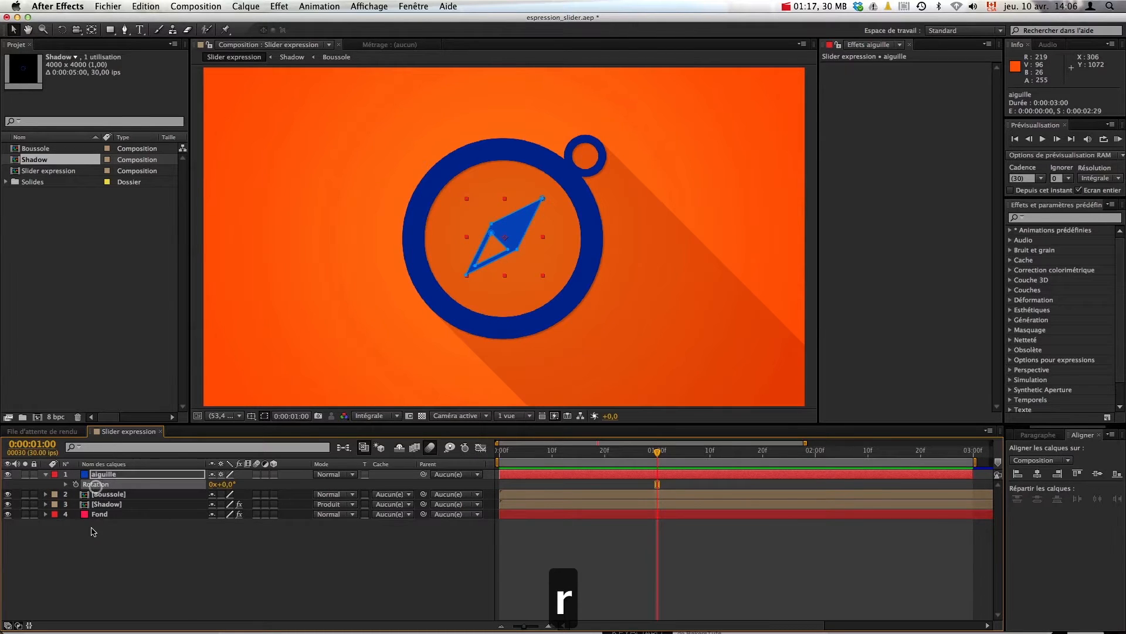
alt+click(77, 484)
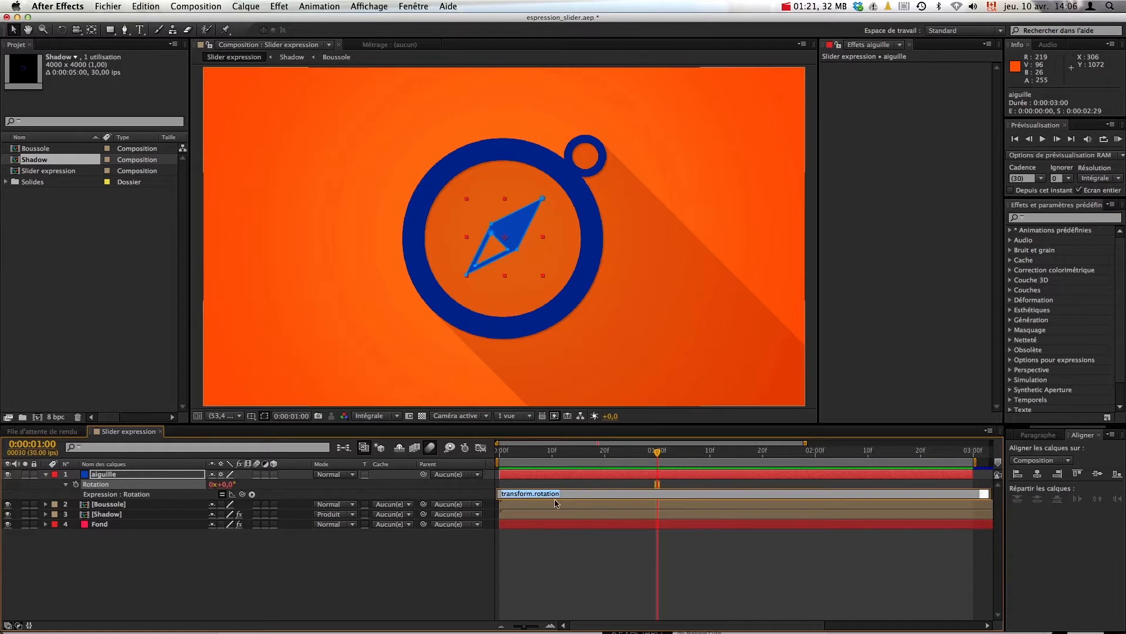
text(wiggle)
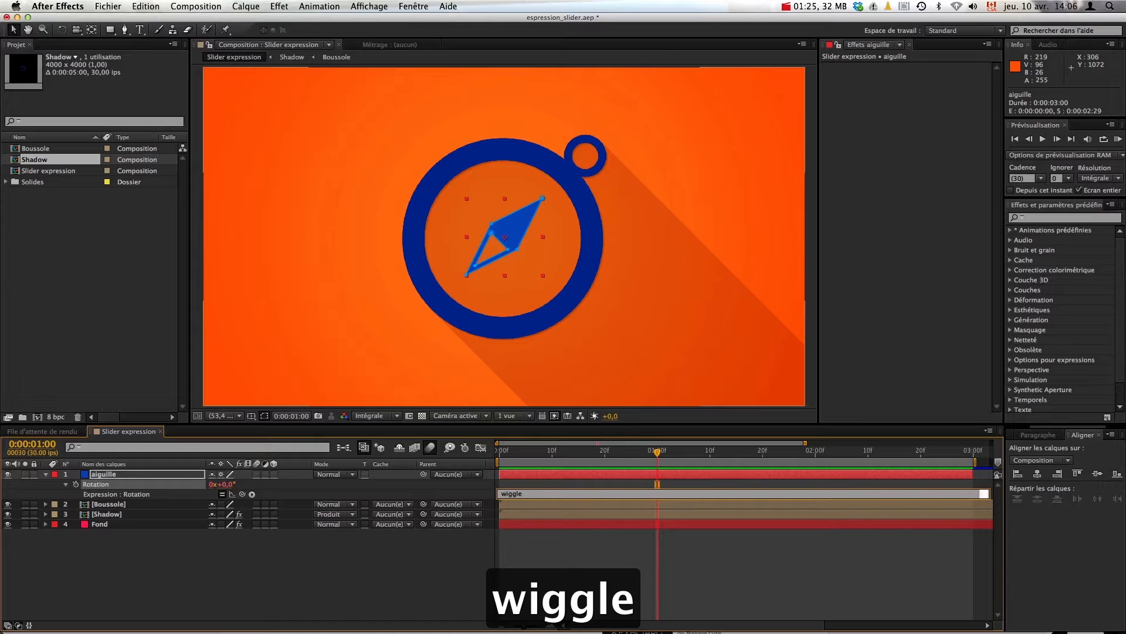
text(())
key(Left)
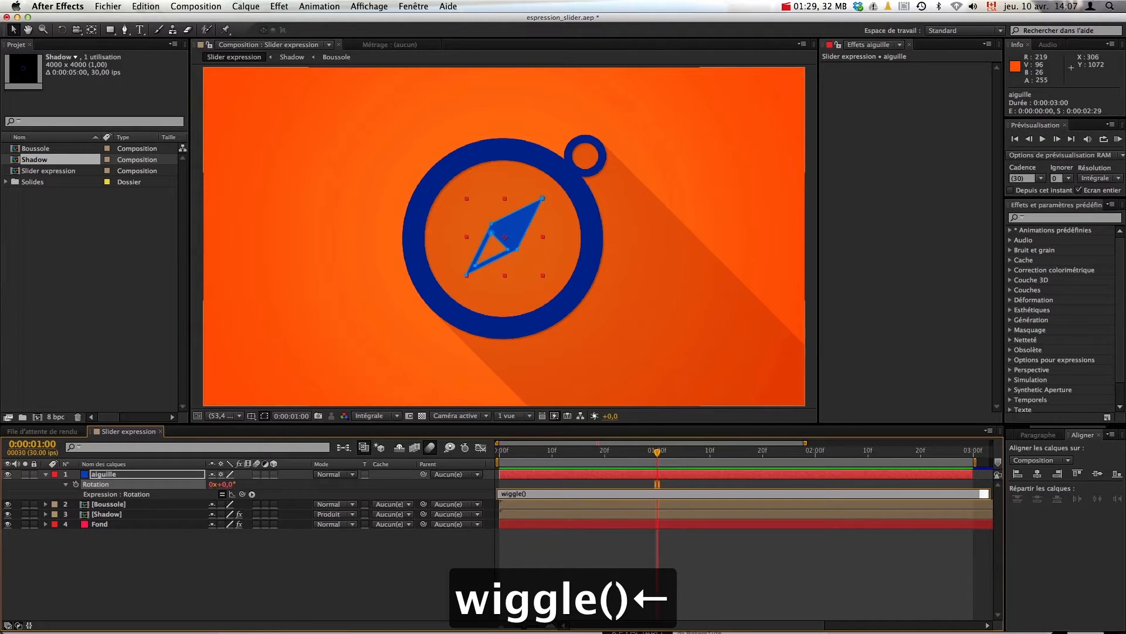
text(3,)
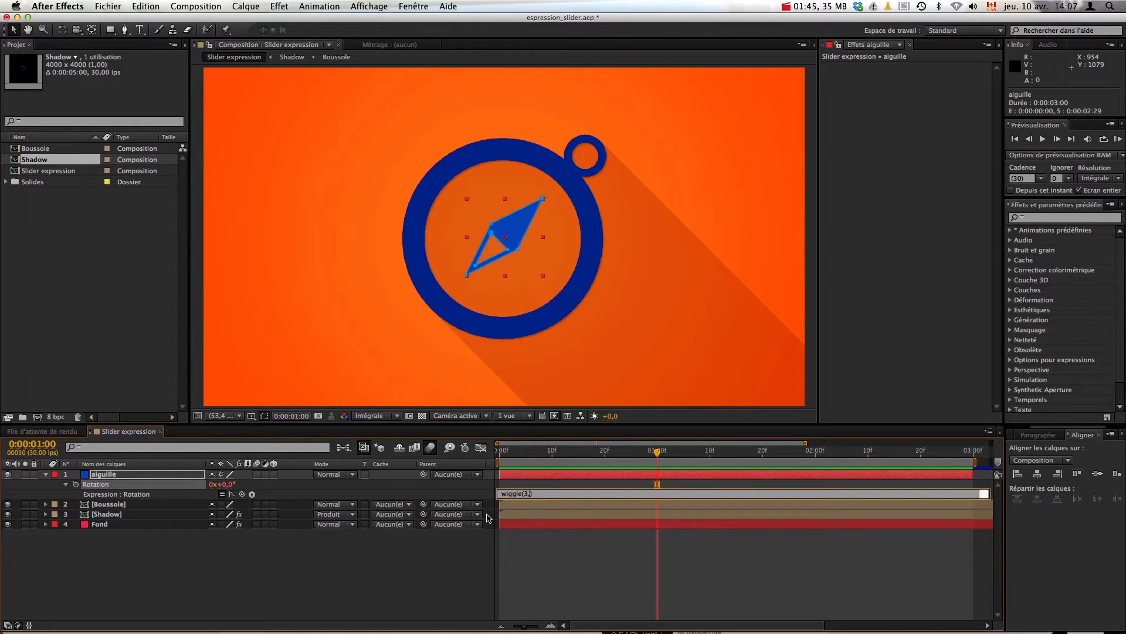
text(180)
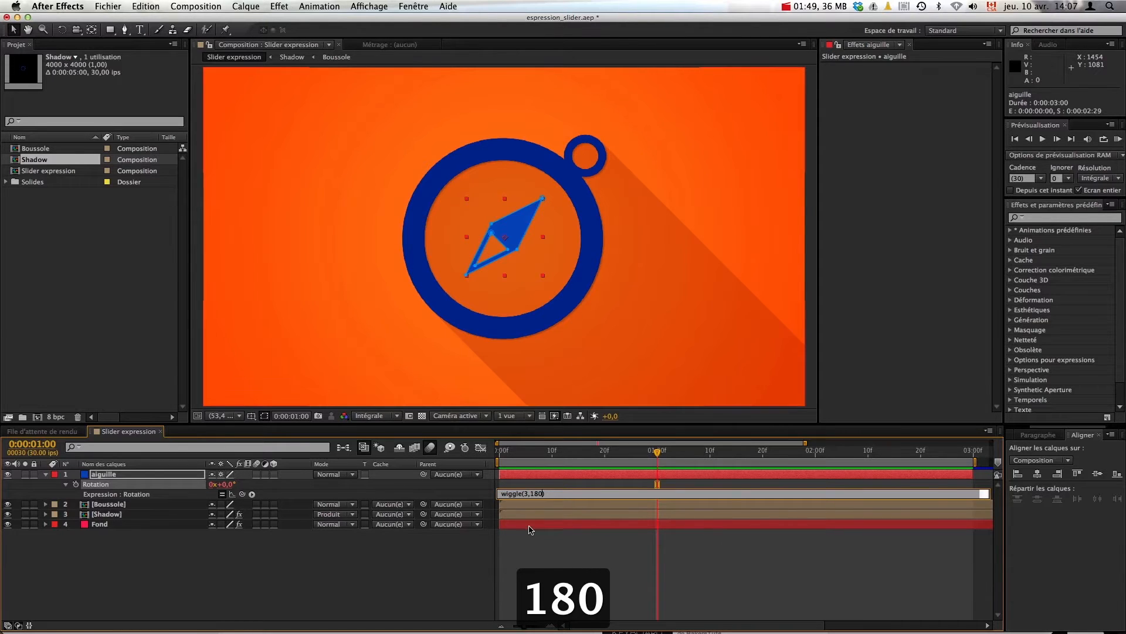
key(Return)
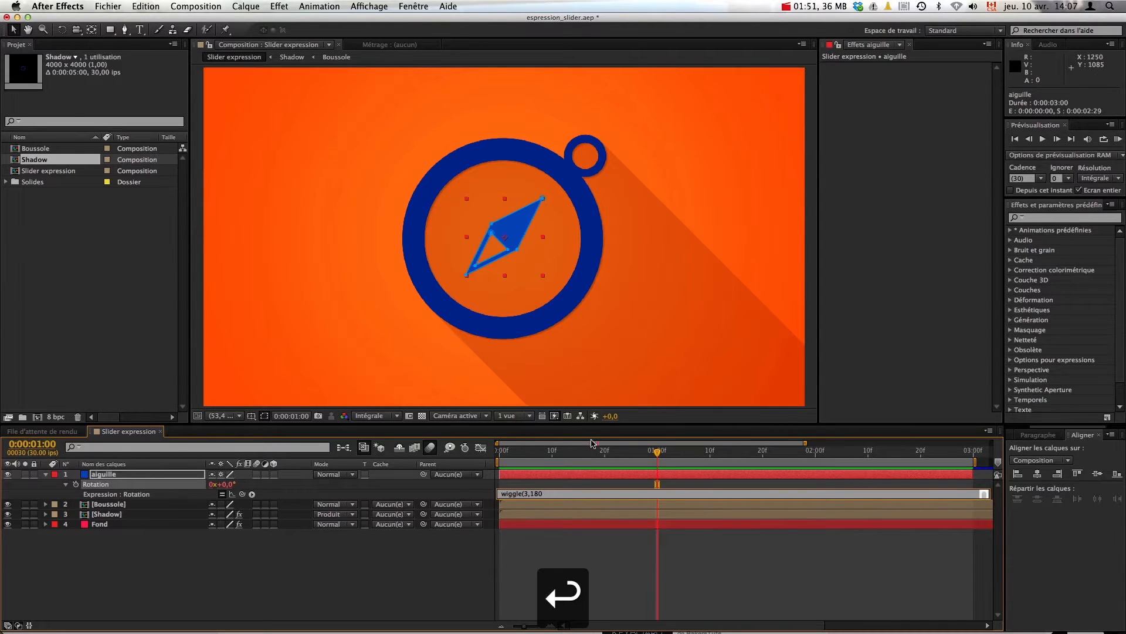
key(BackSpace)
key(KP_Enter)
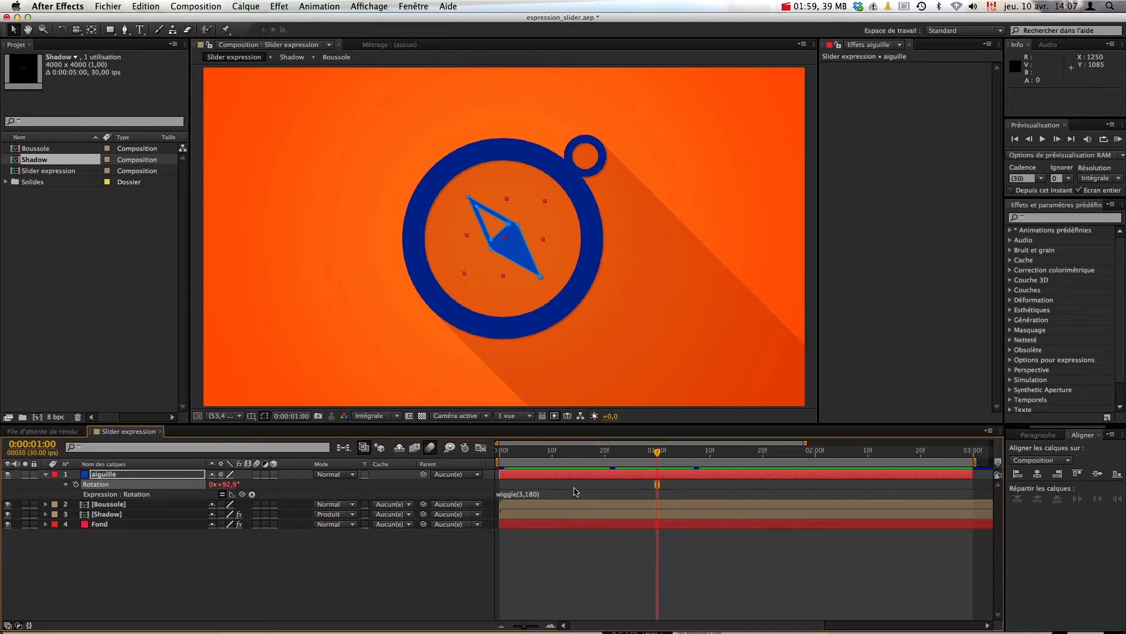
- Scrub back to the start of the composition and play it to preview the needle's wiggle
drag(662, 453, 599, 453)
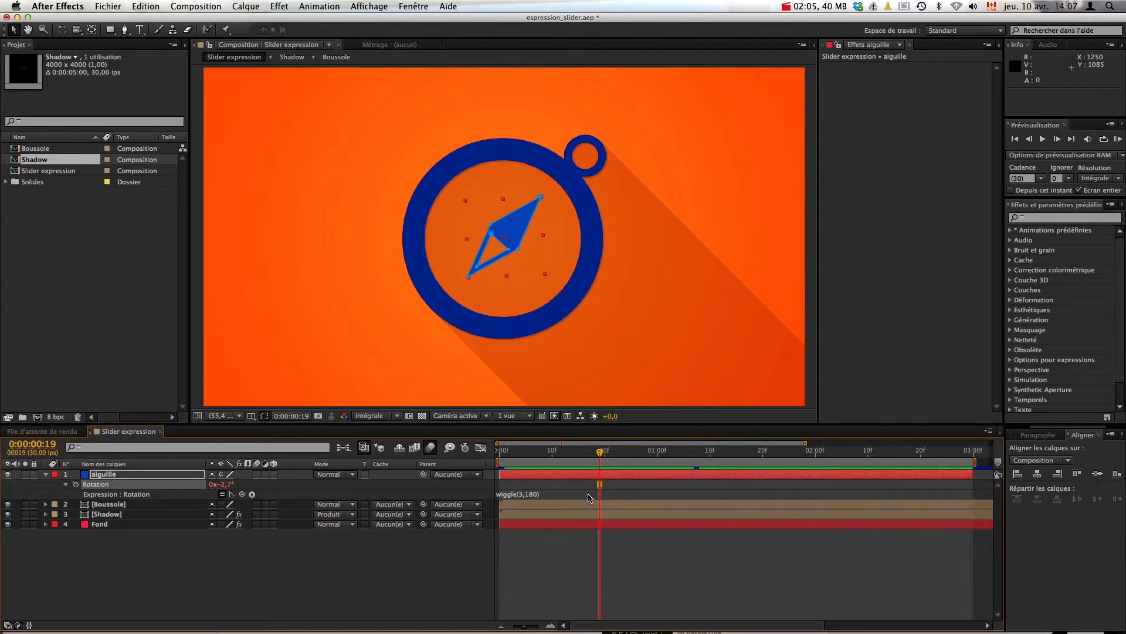
click(581, 394)
drag(600, 454, 511, 461)
key(Home)
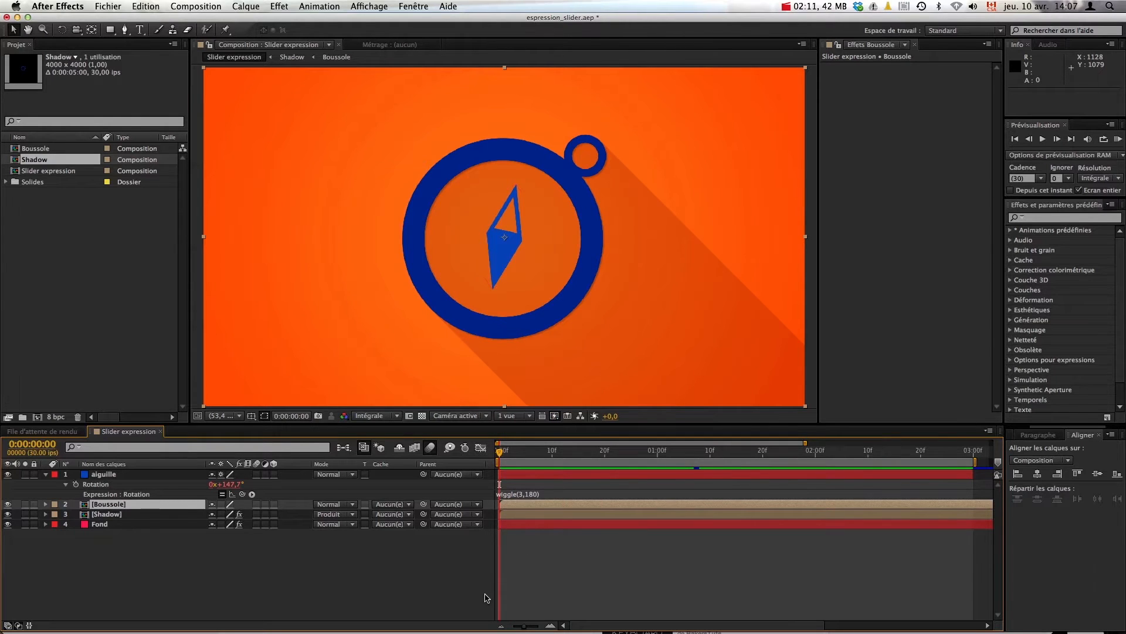
key(space)
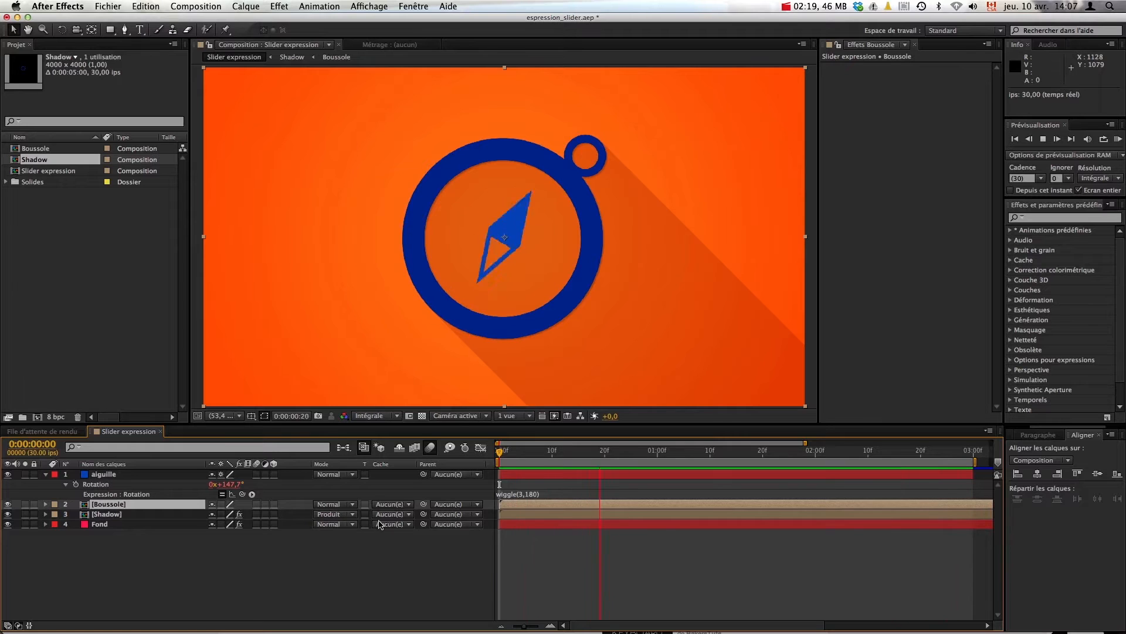
key(space)
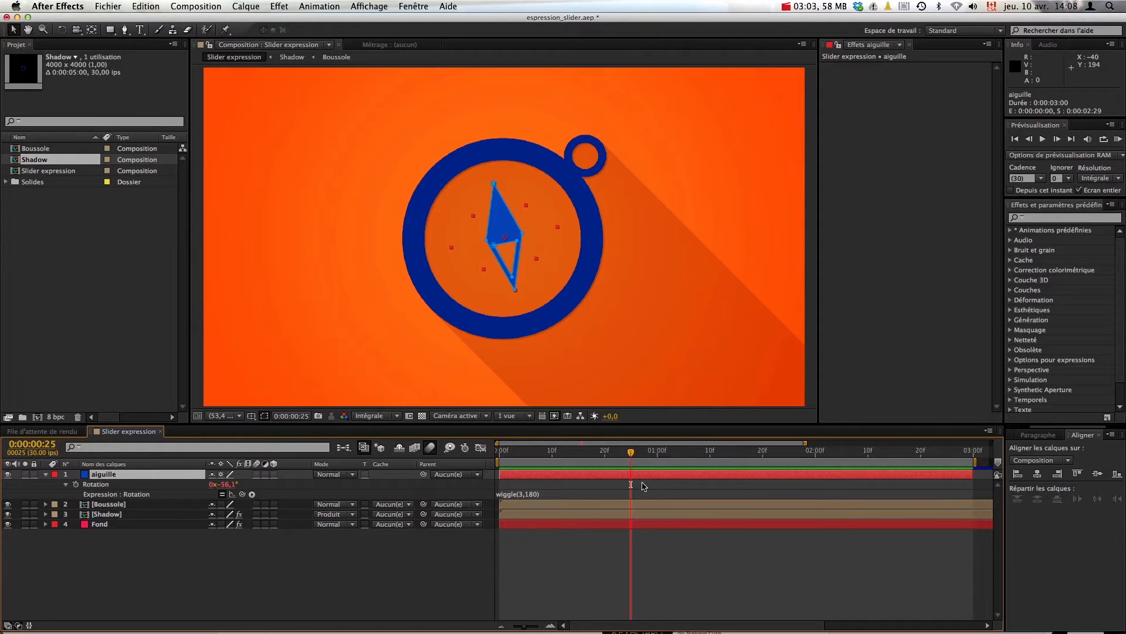
- Try splitting the aiguille layer at 0:00:00:25 and removing the Rotation expression from the second part, and undo both changes
click(147, 7)
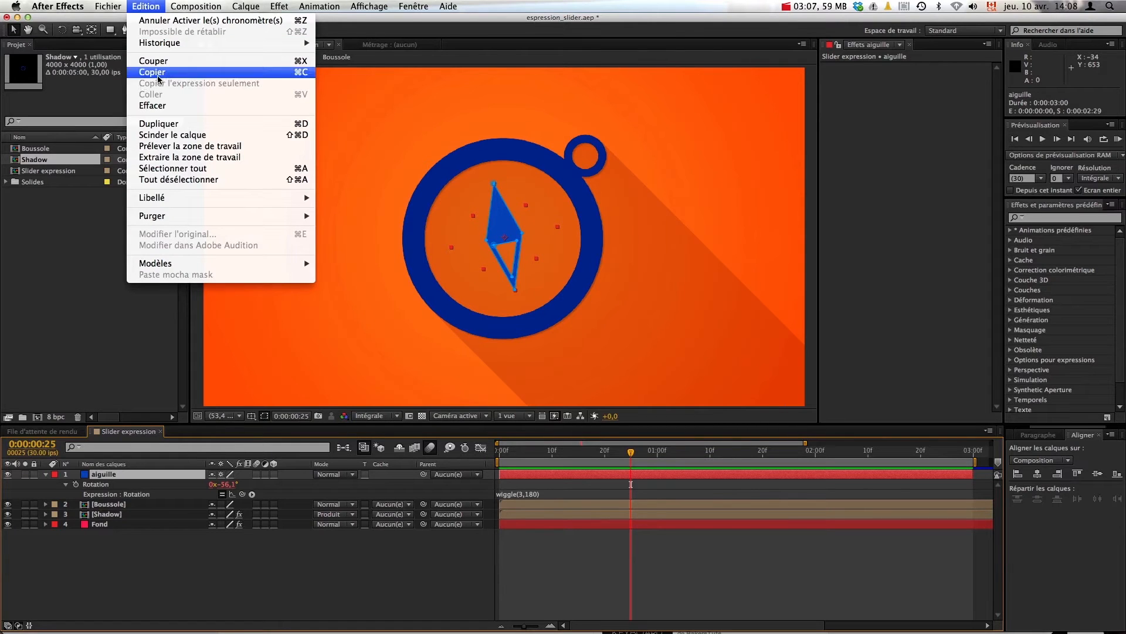
click(309, 140)
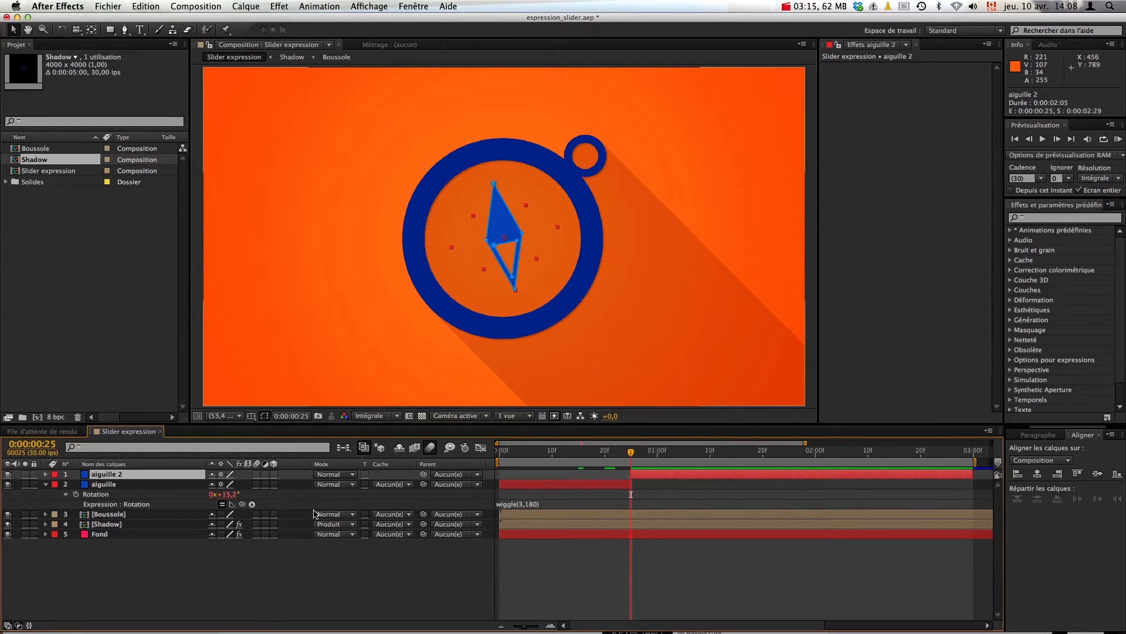
key(r)
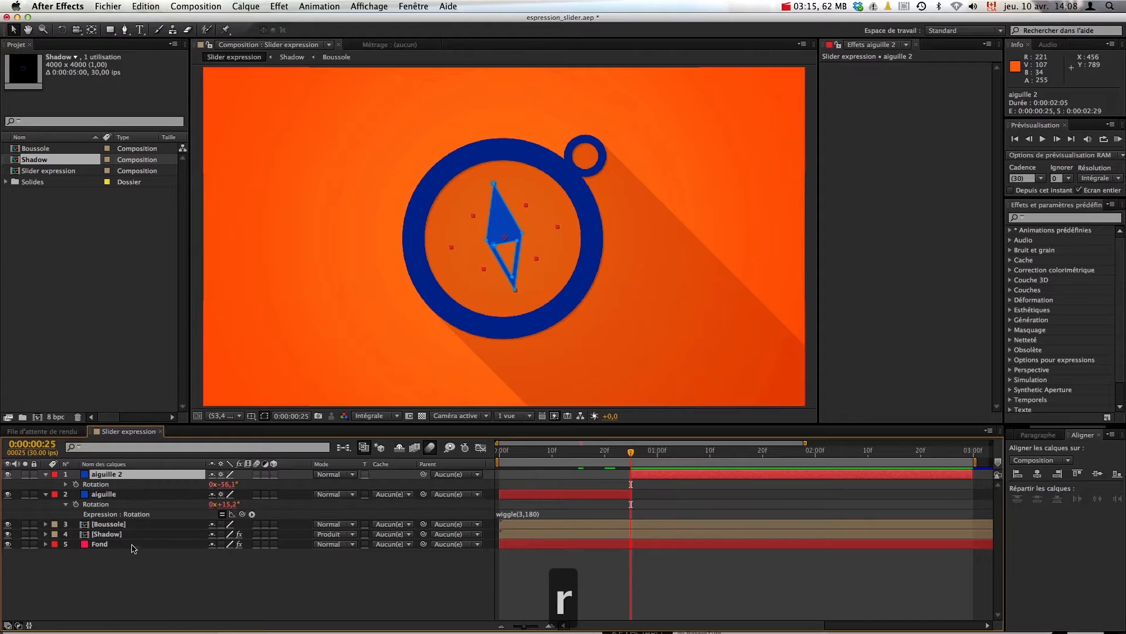
alt+click(75, 484)
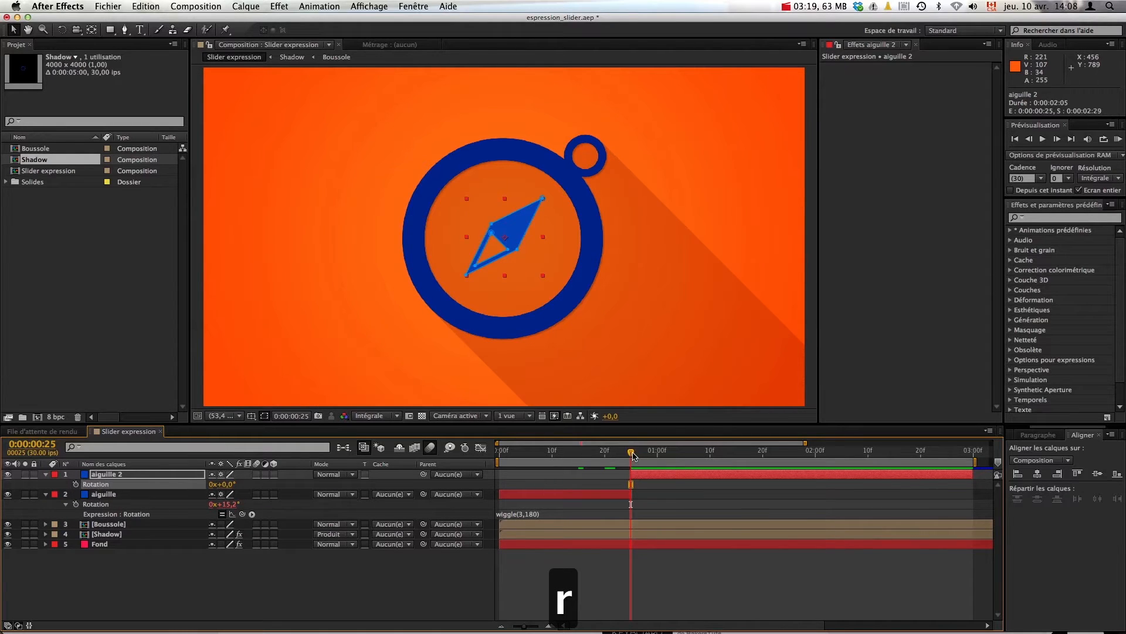
drag(632, 453, 688, 483)
click(658, 474)
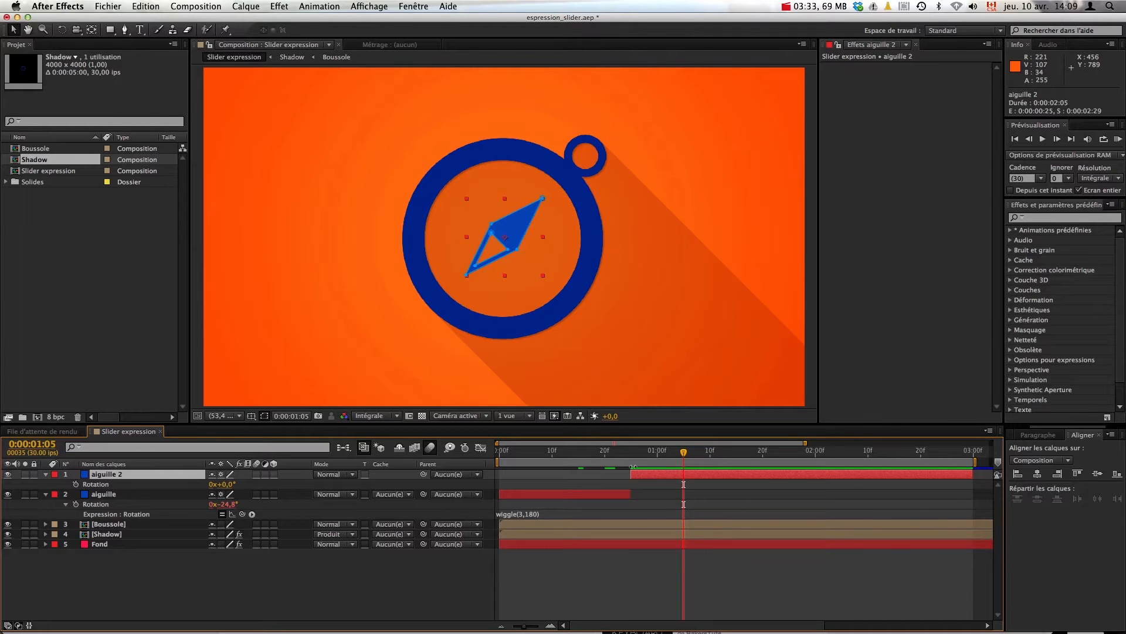
key(super+z)
key(super+z)
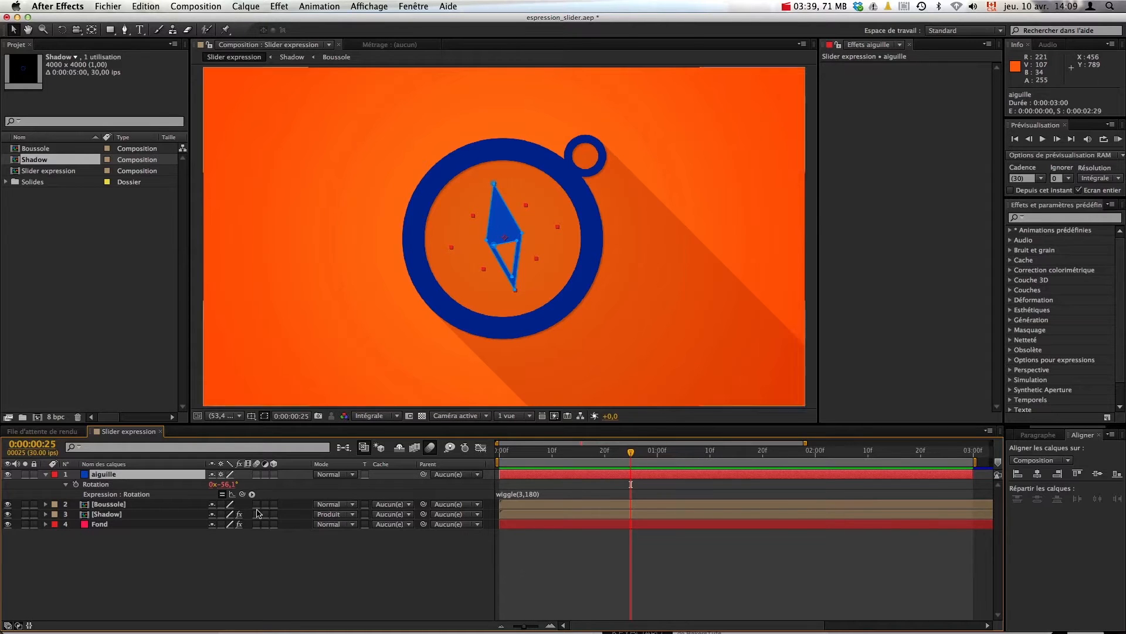
- Create a null object layer in the Slider expression composition
double_click(531, 493)
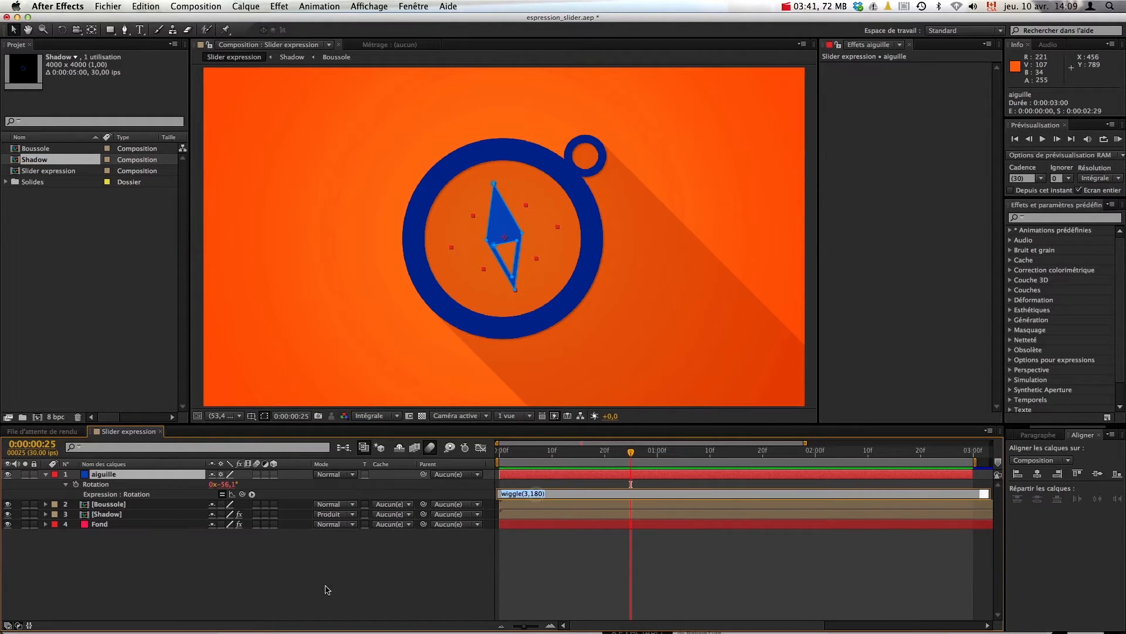
click(302, 581)
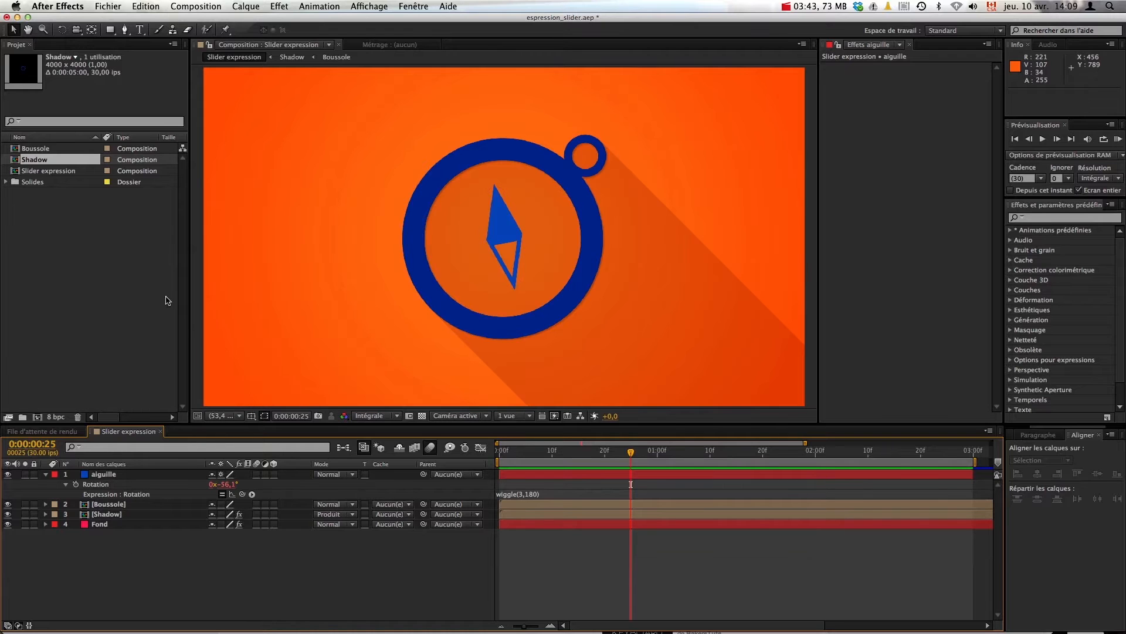
click(195, 6)
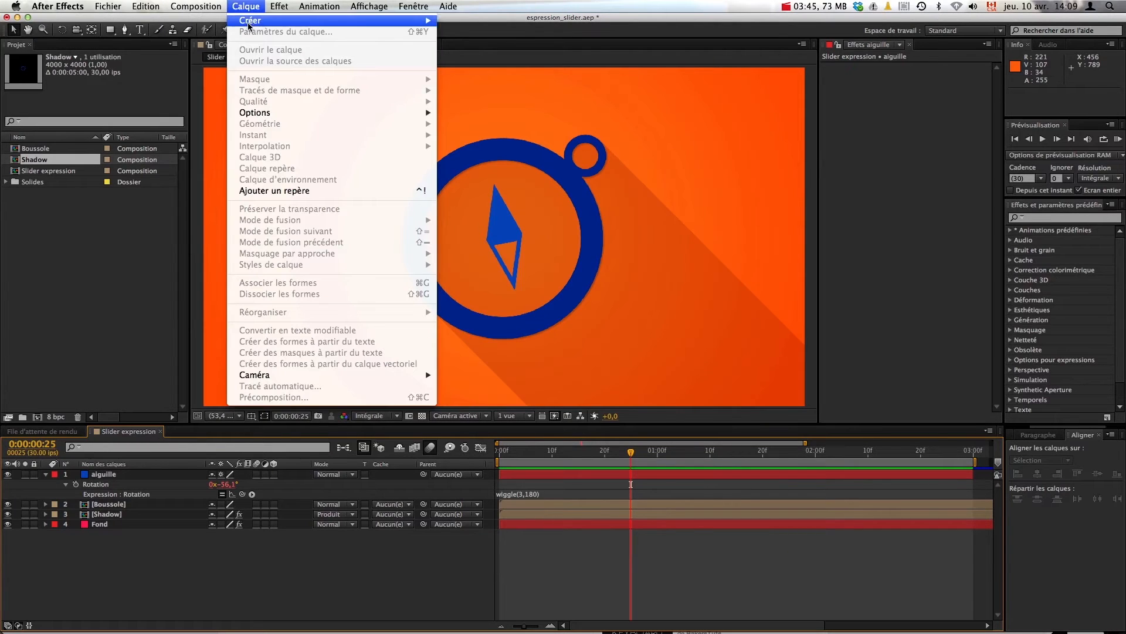
mouse_move(300, 22)
click(520, 70)
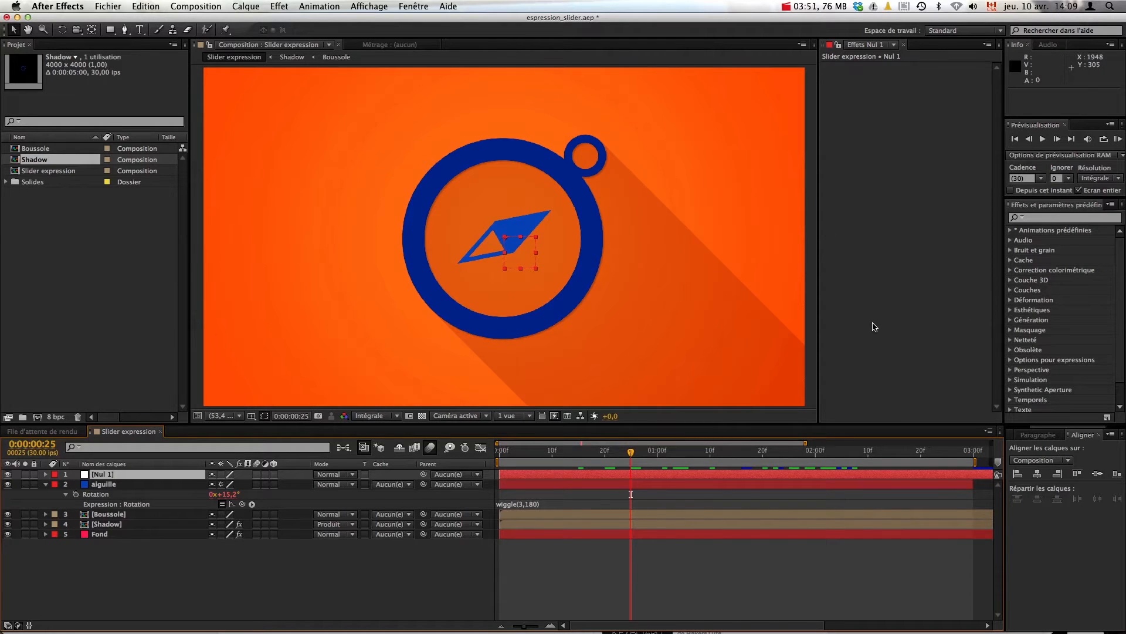
- Find the Paramètre glissière effect by searching for "glis" and apply it to the Nul 1 layer
click(1046, 218)
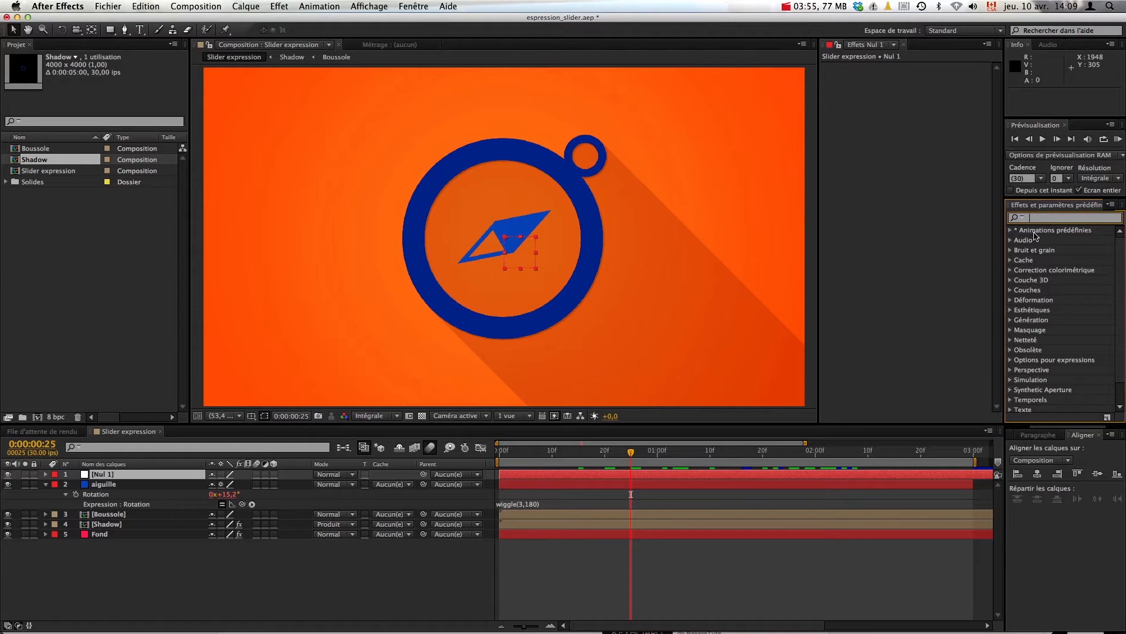
text(gl)
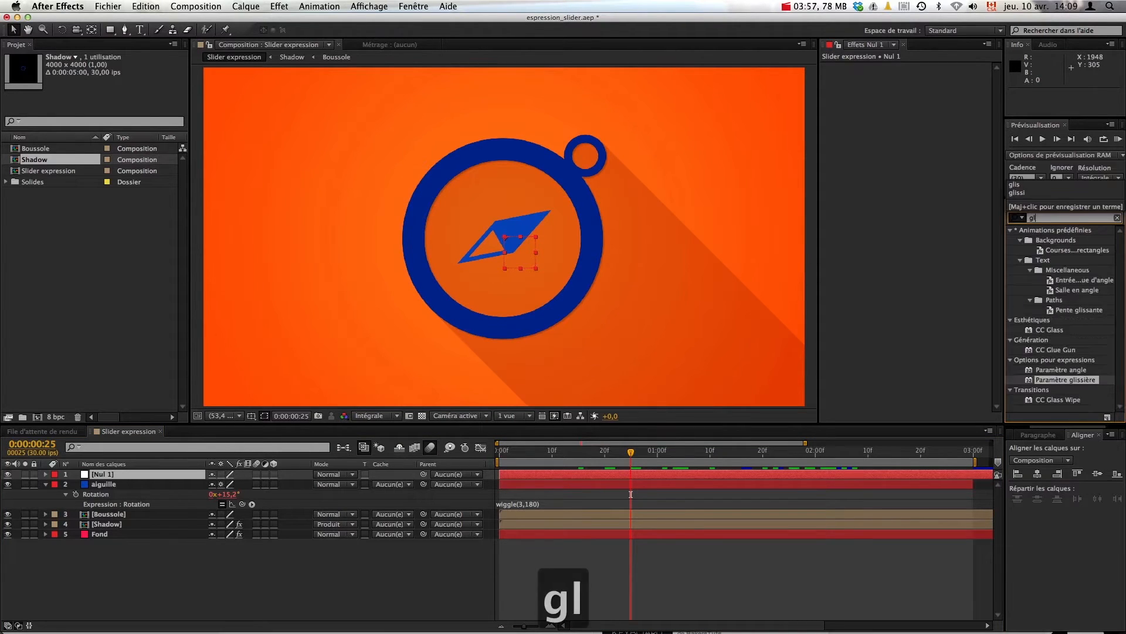
text(is)
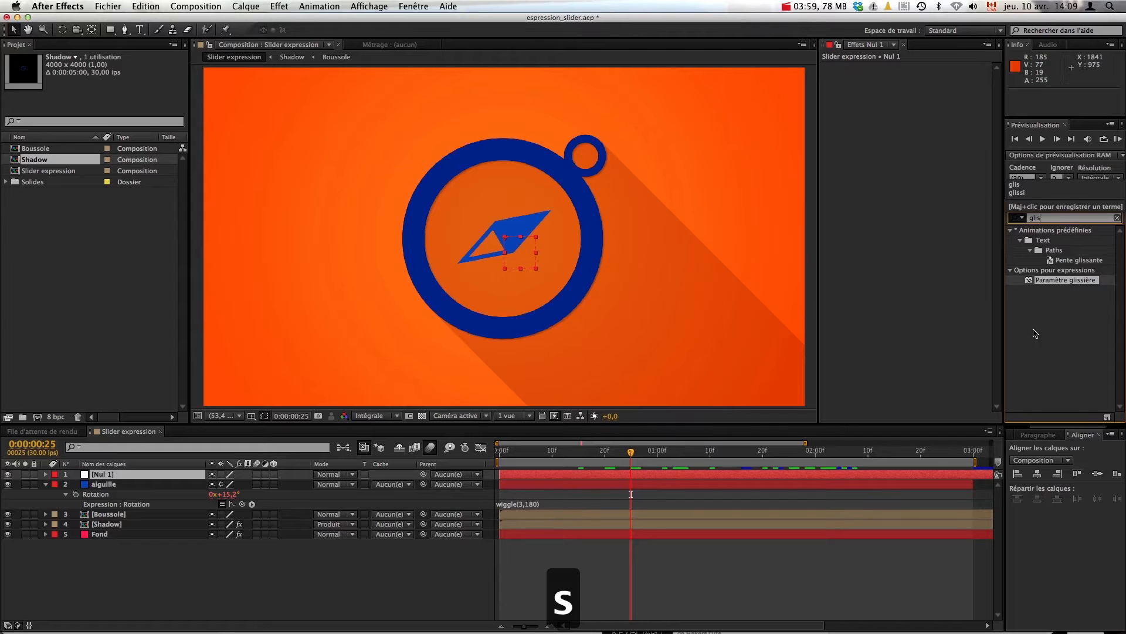
drag(1062, 283, 773, 475)
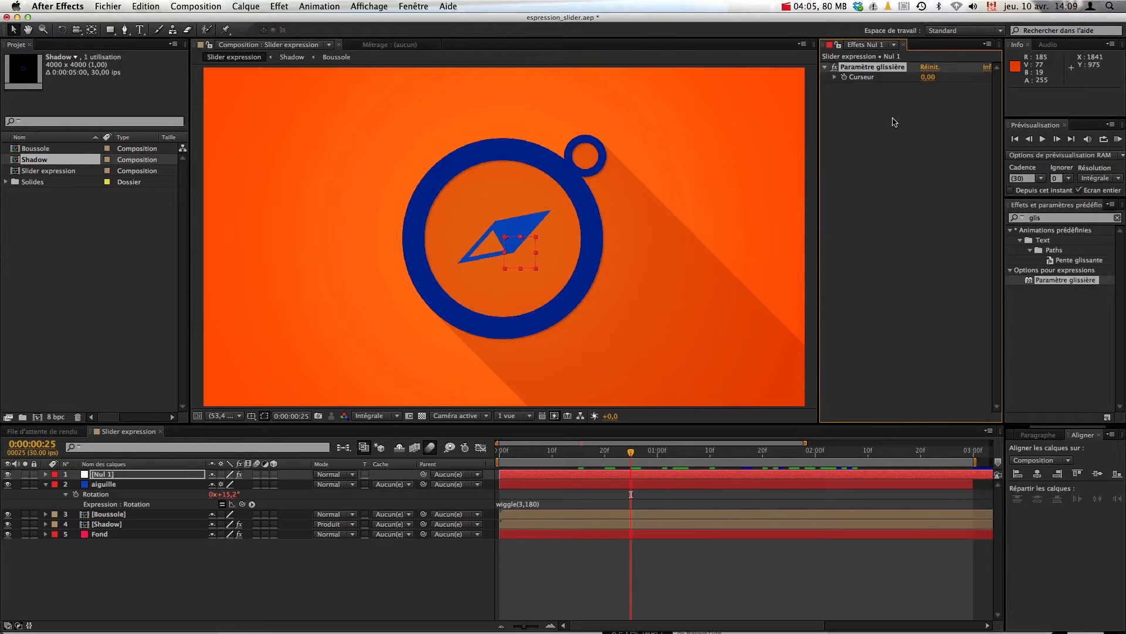
- Replace the 180 in the aiguille layer's wiggle expression with a link to the Curseur of Nul 1's Paramètre glissière
click(529, 505)
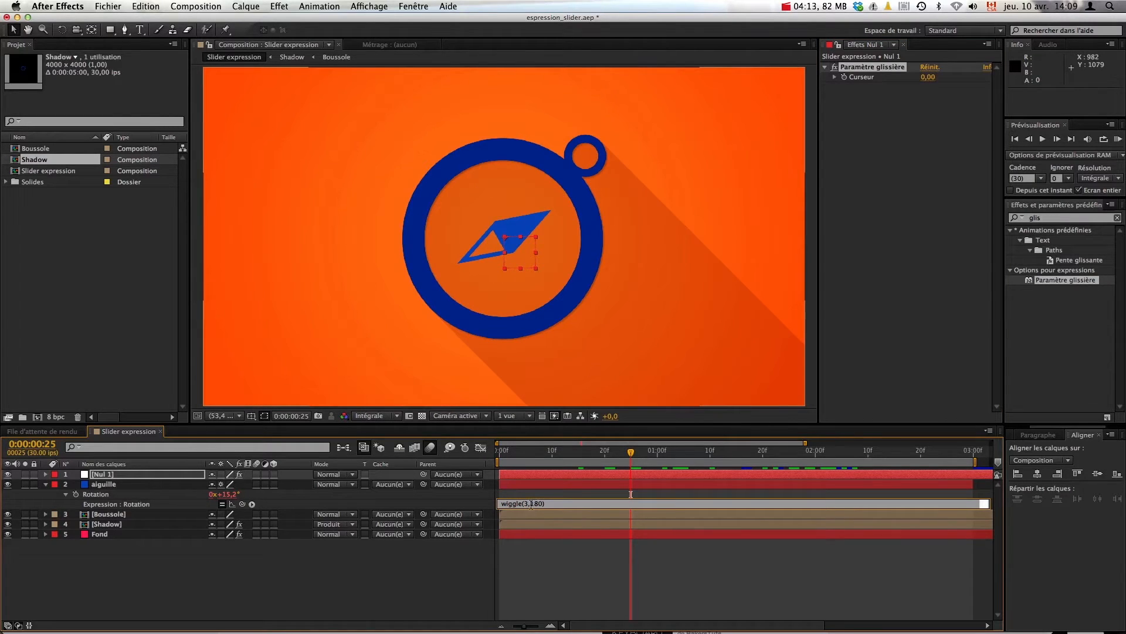
drag(540, 504, 547, 507)
key(BackSpace)
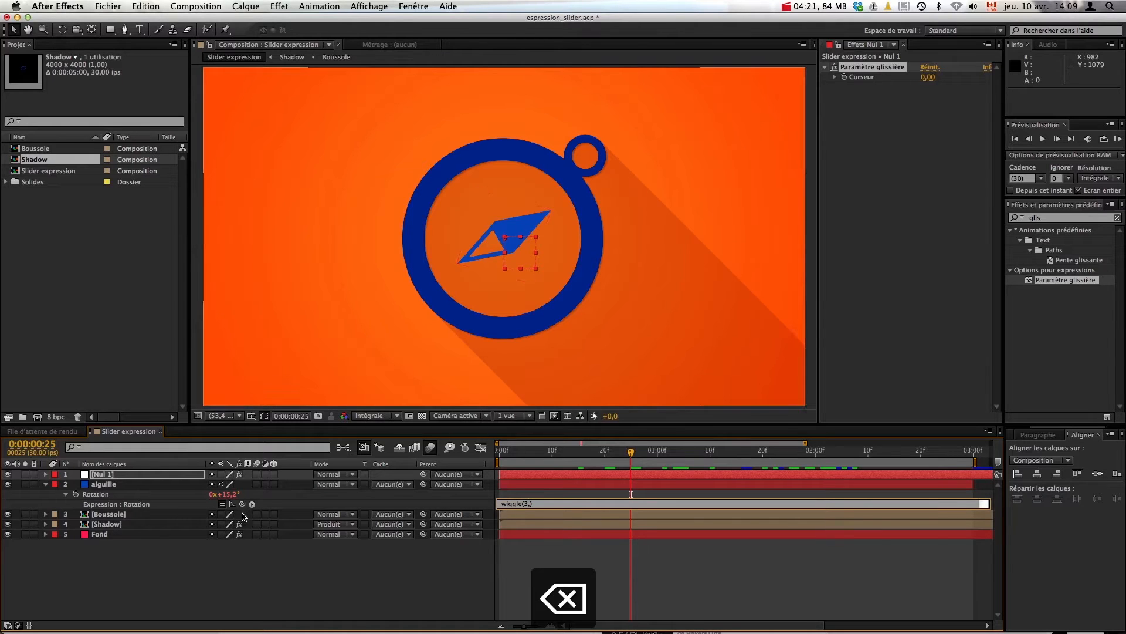
drag(242, 504, 868, 77)
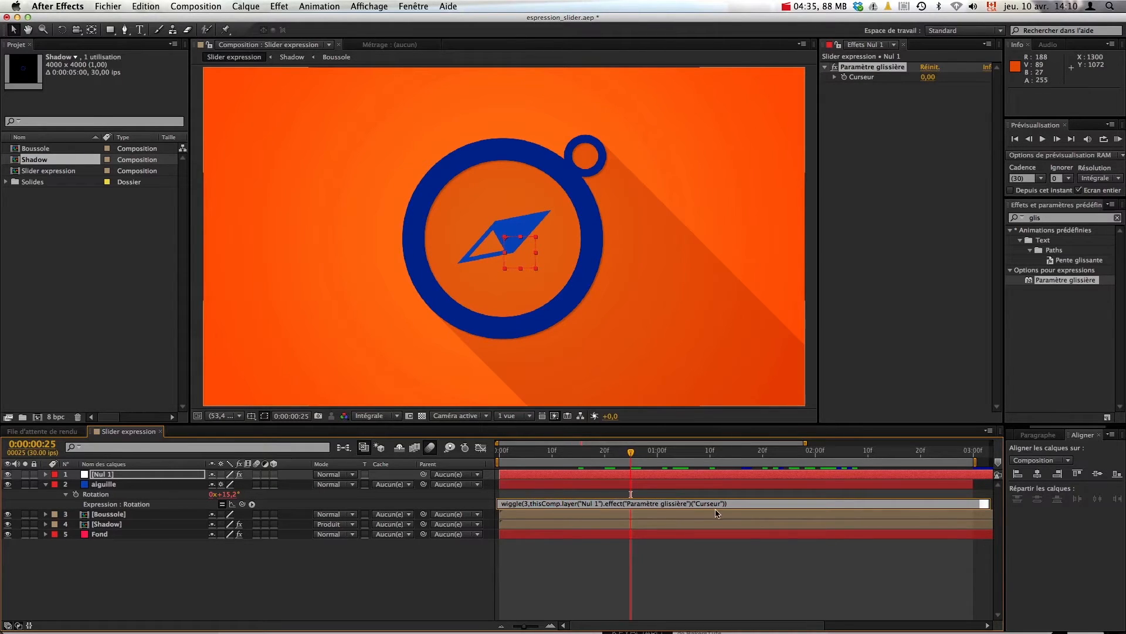
click(624, 505)
- Rename the Paramètre glissière effect on Nul 1 as "amplitude rotation"
click(866, 74)
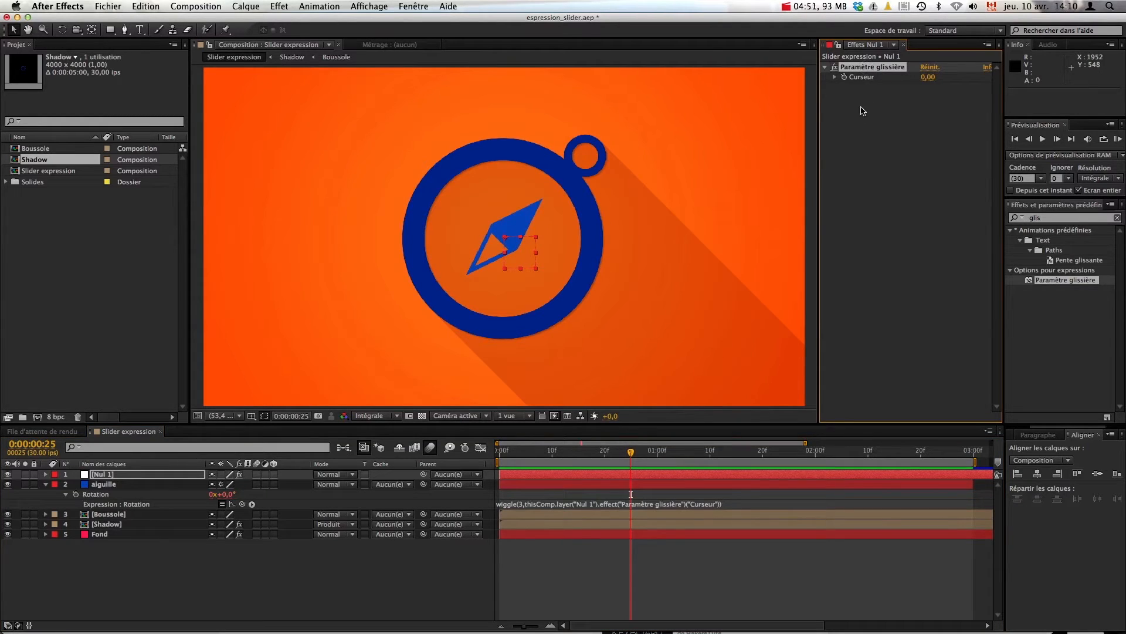
key(Return)
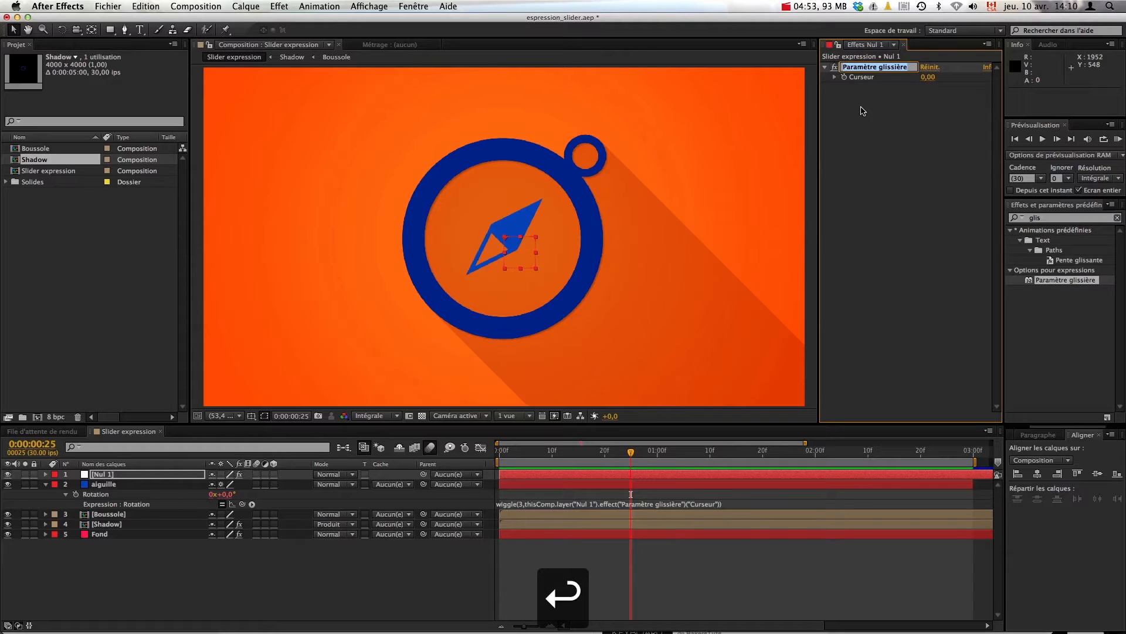
text(ampli)
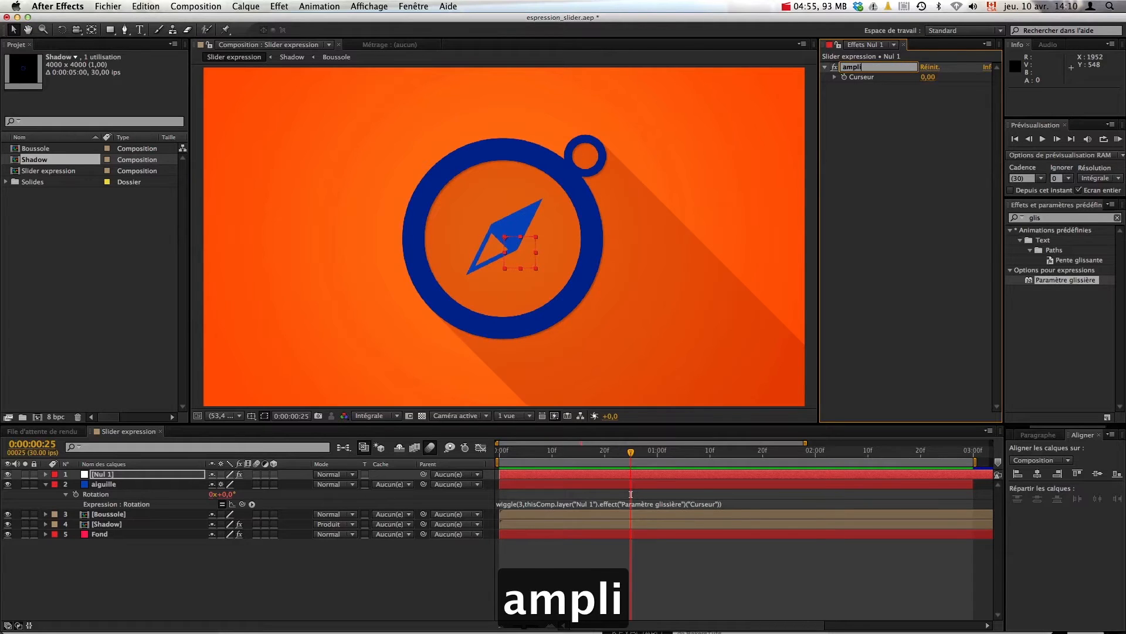
text(tude)
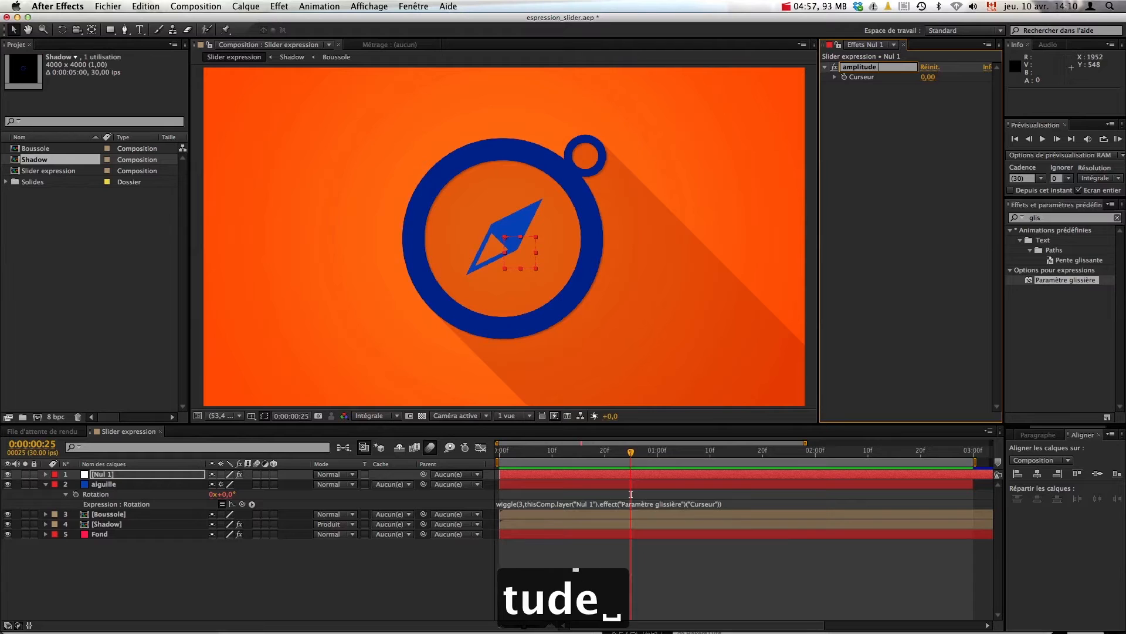
text( rota)
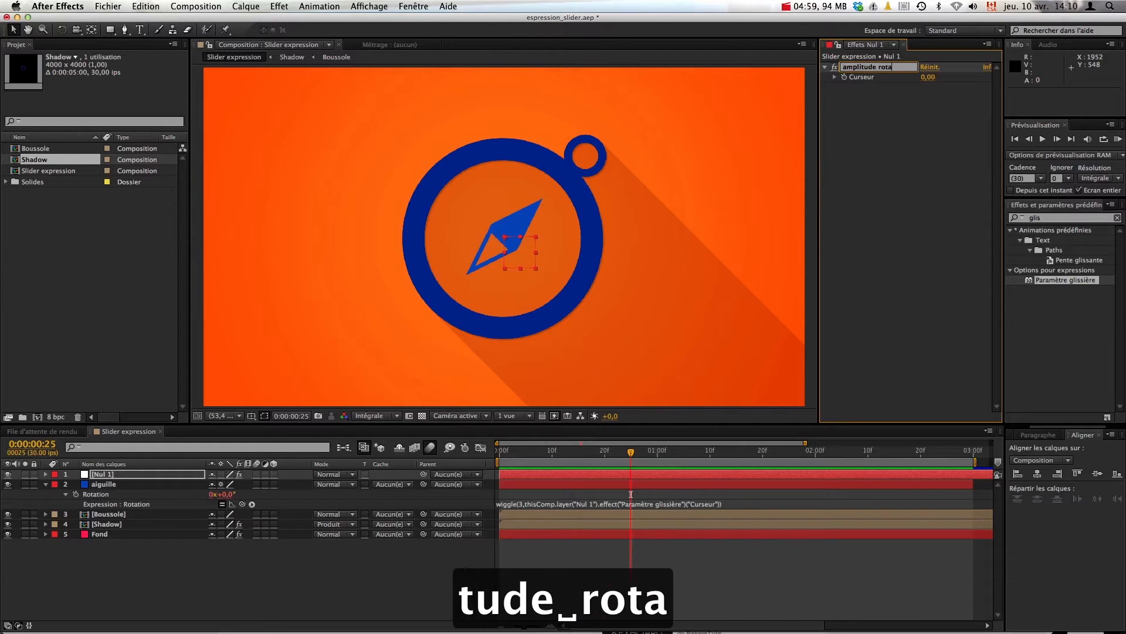
text(tion)
key(Return)
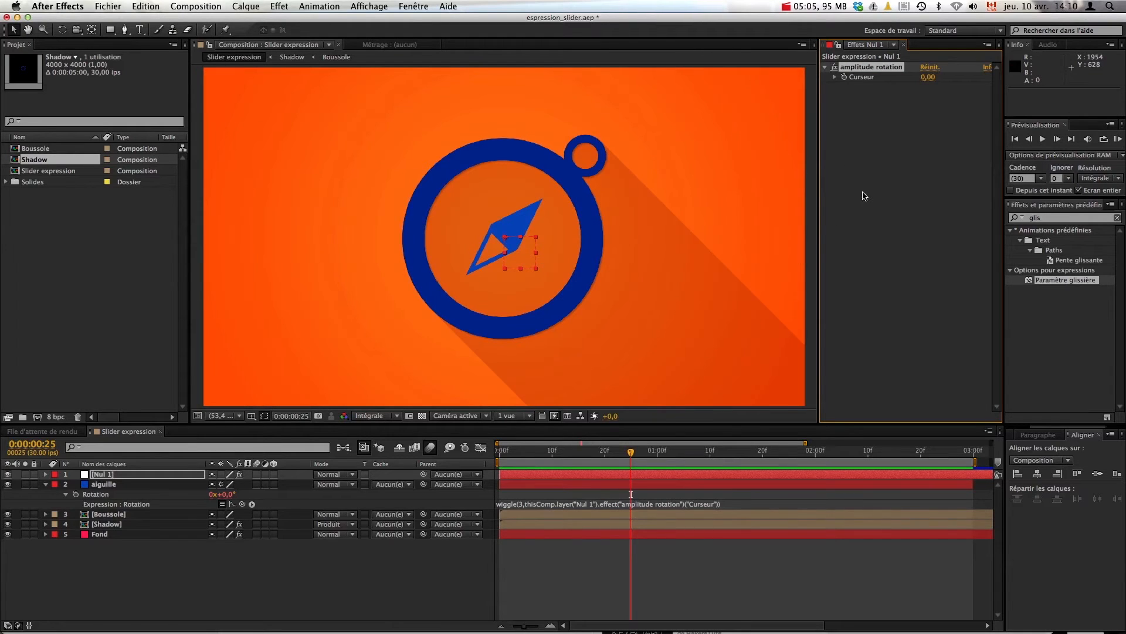
- Set the amplitude rotation Curseur to 202 and play a RAM preview of the needle's movement
drag(928, 77, 1080, 117)
key(KP_0)
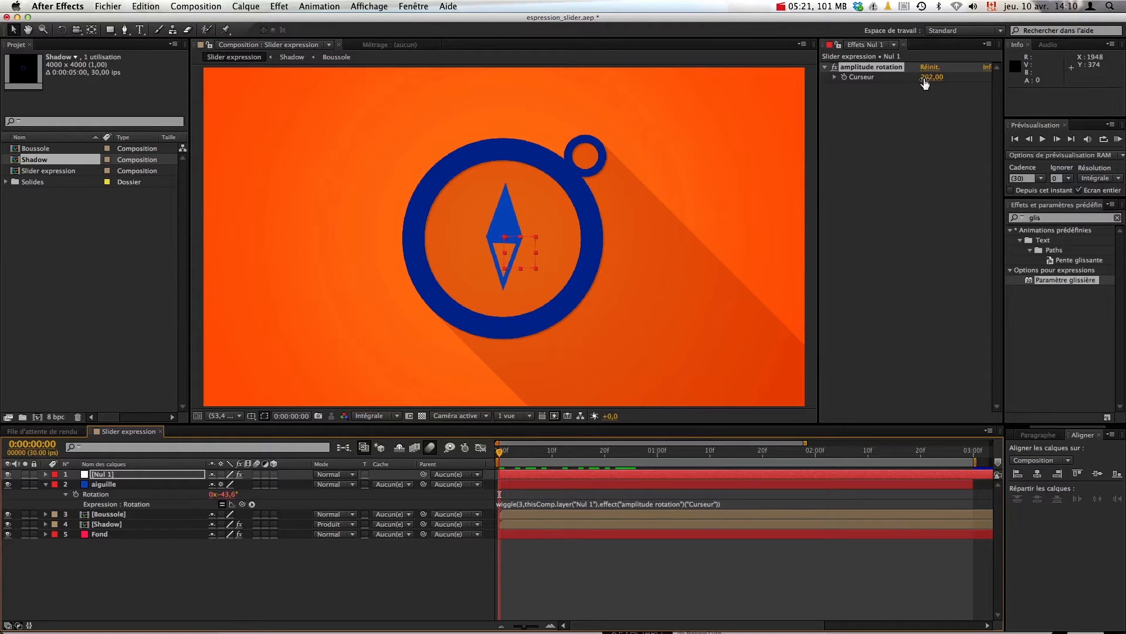
key(space)
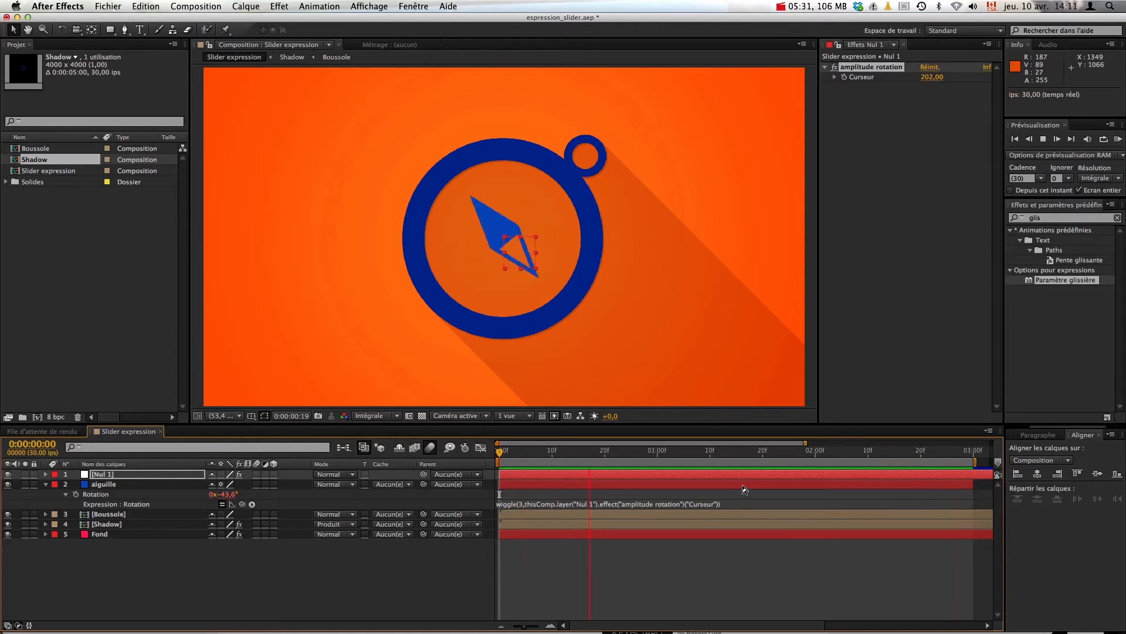
key(space)
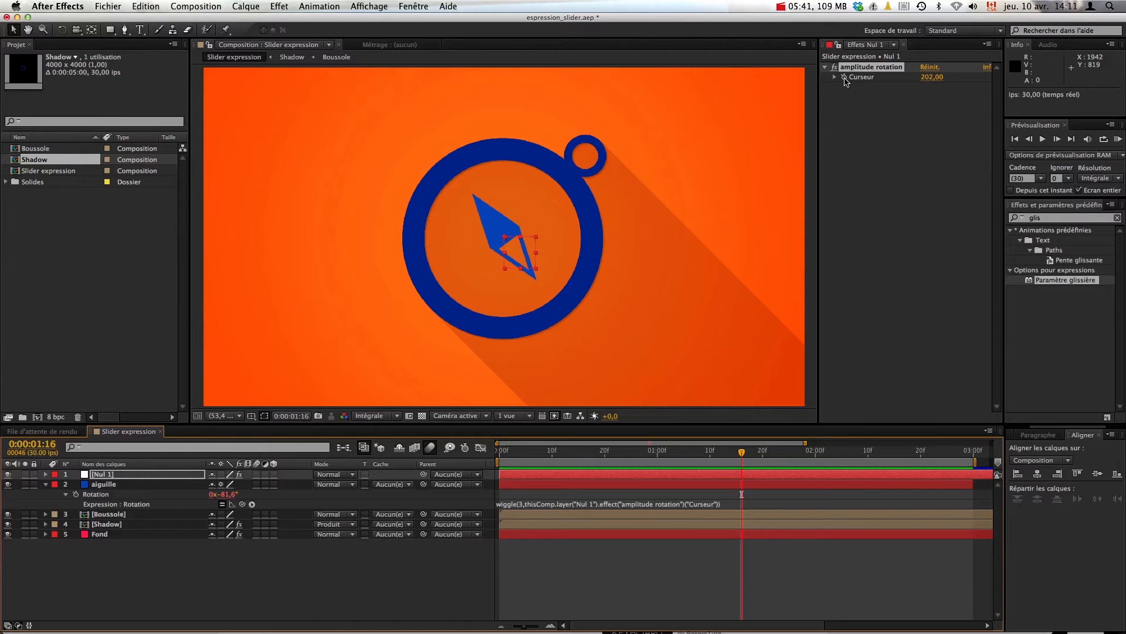
- Start keyframing the Curseur at 0:00:00:00 and set it to 200 at 0:00:00:10
key(Home)
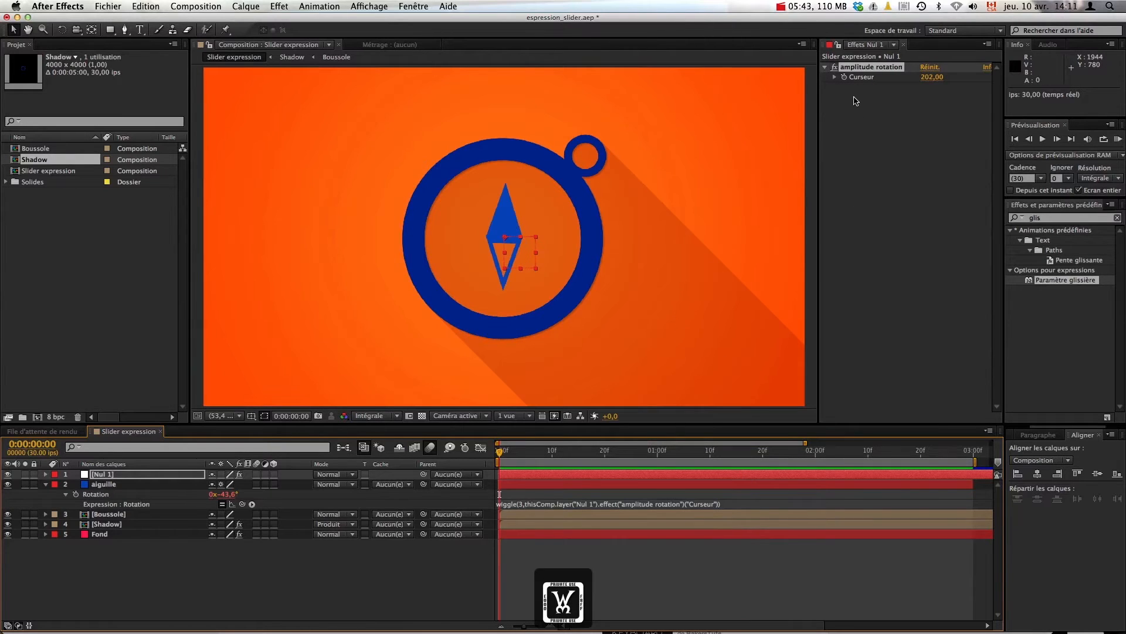
click(844, 77)
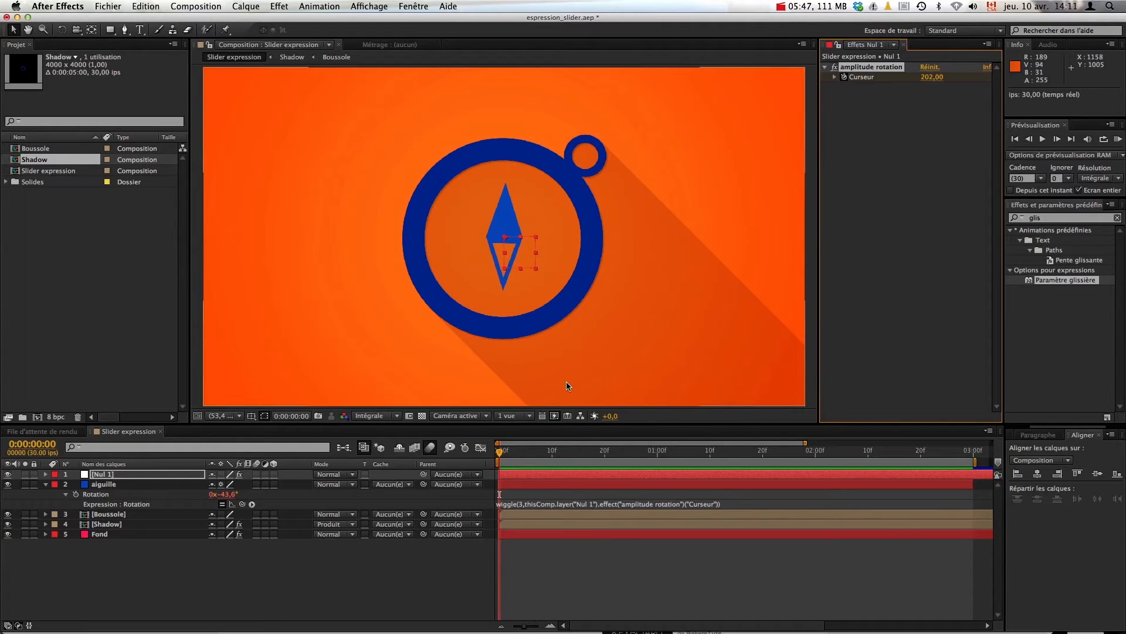
key(space)
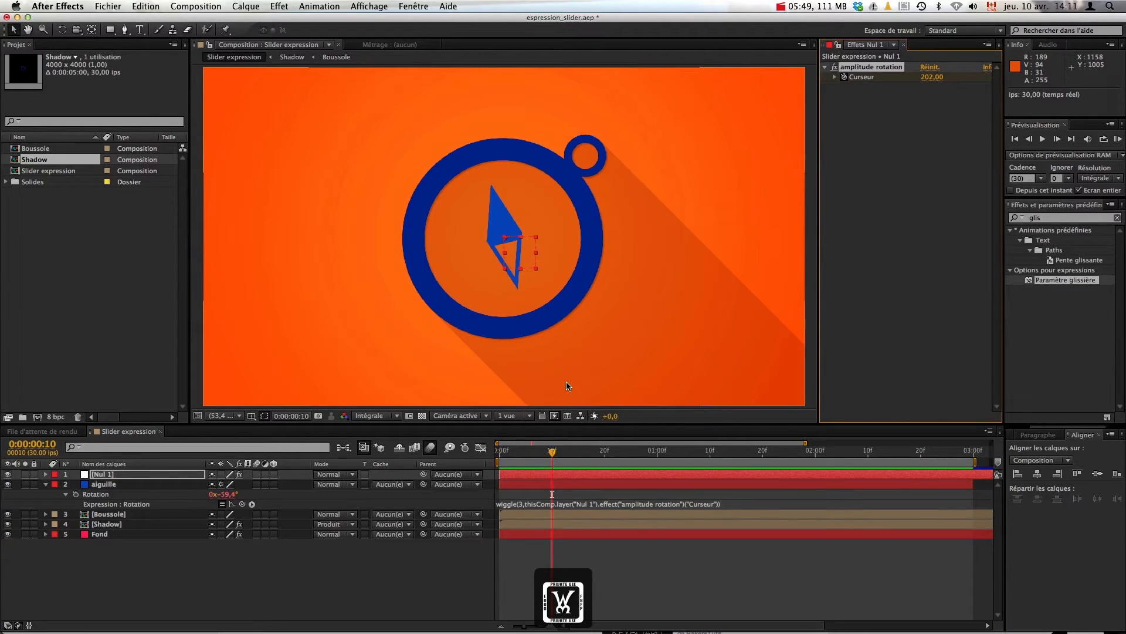
click(933, 77)
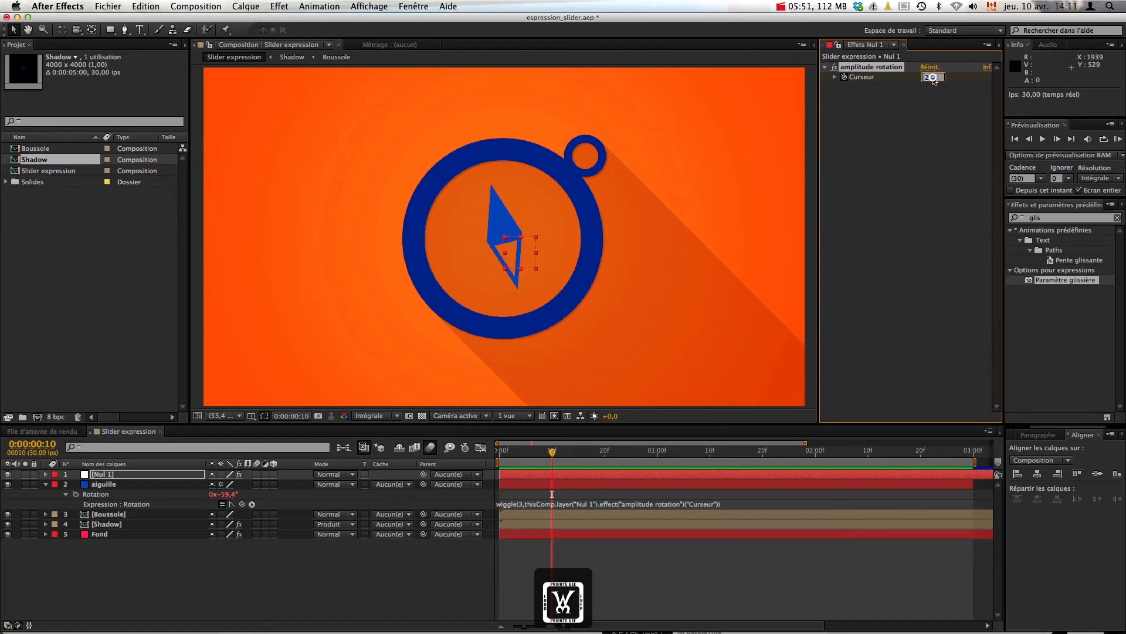
text(0)
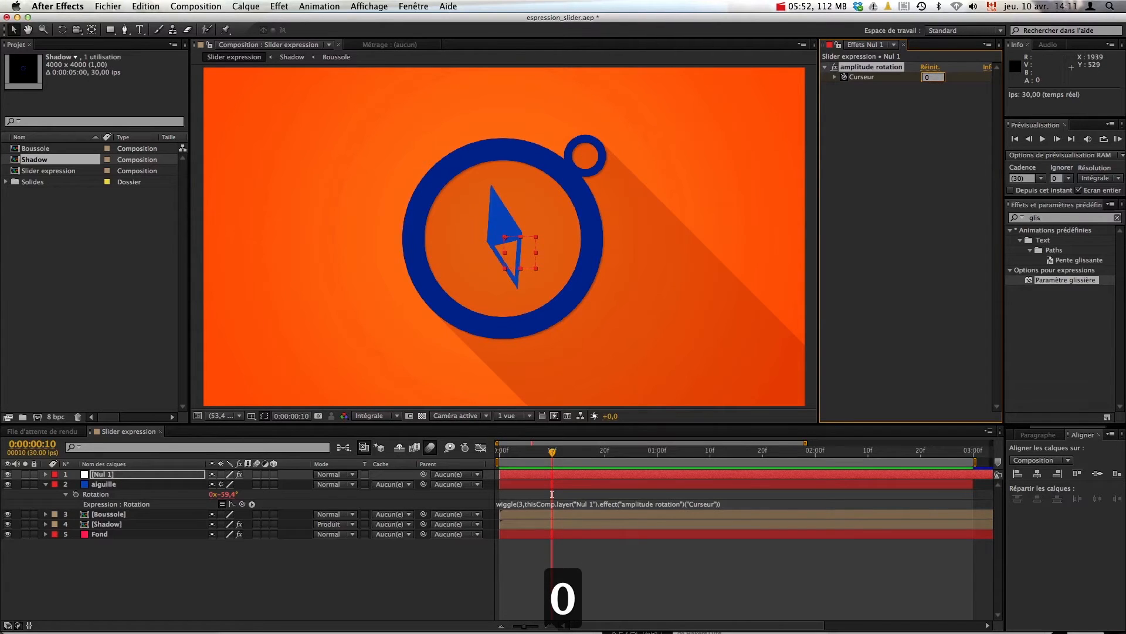
key(BackSpace)
text(200)
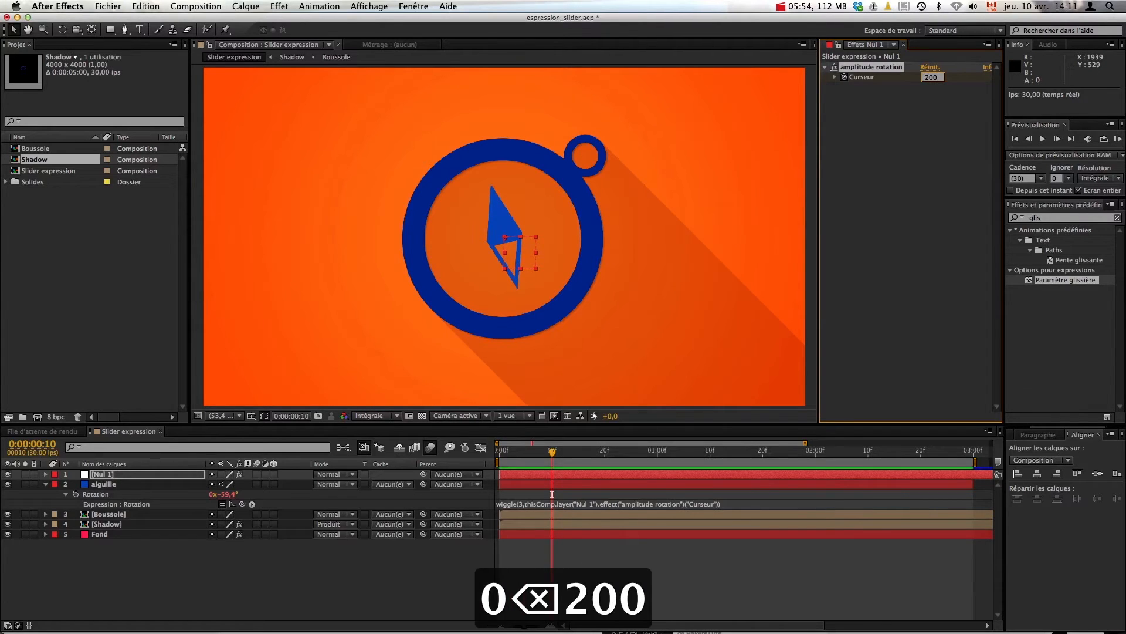
key(Return)
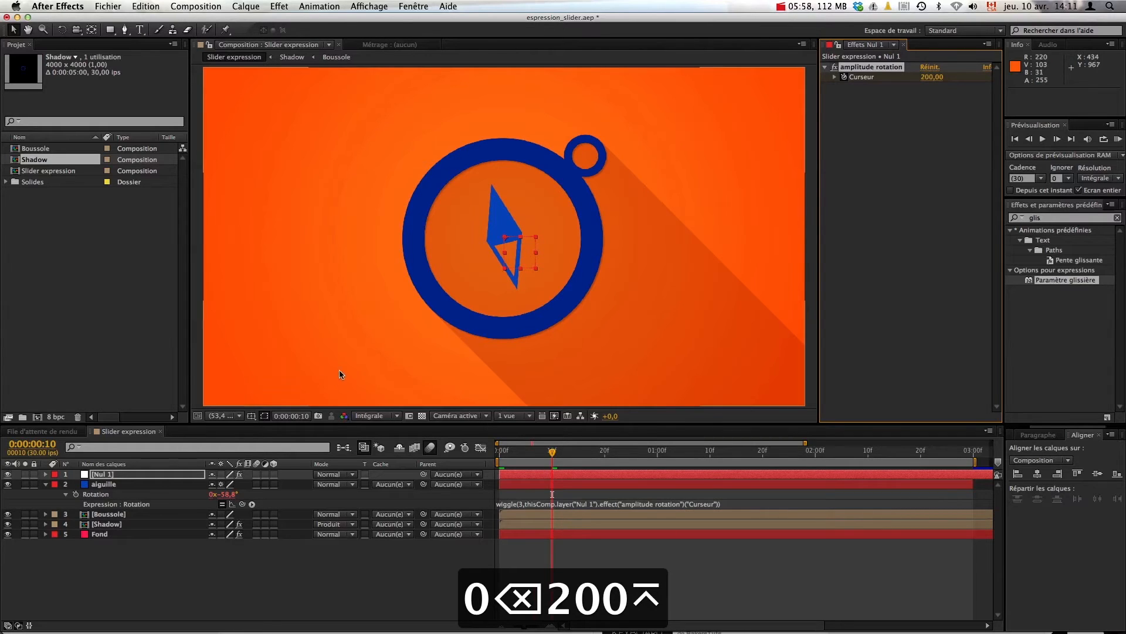
- Set the amplitude rotation Curseur to 0 one frame further on, at 0:00:00:11
key(Page_Down)
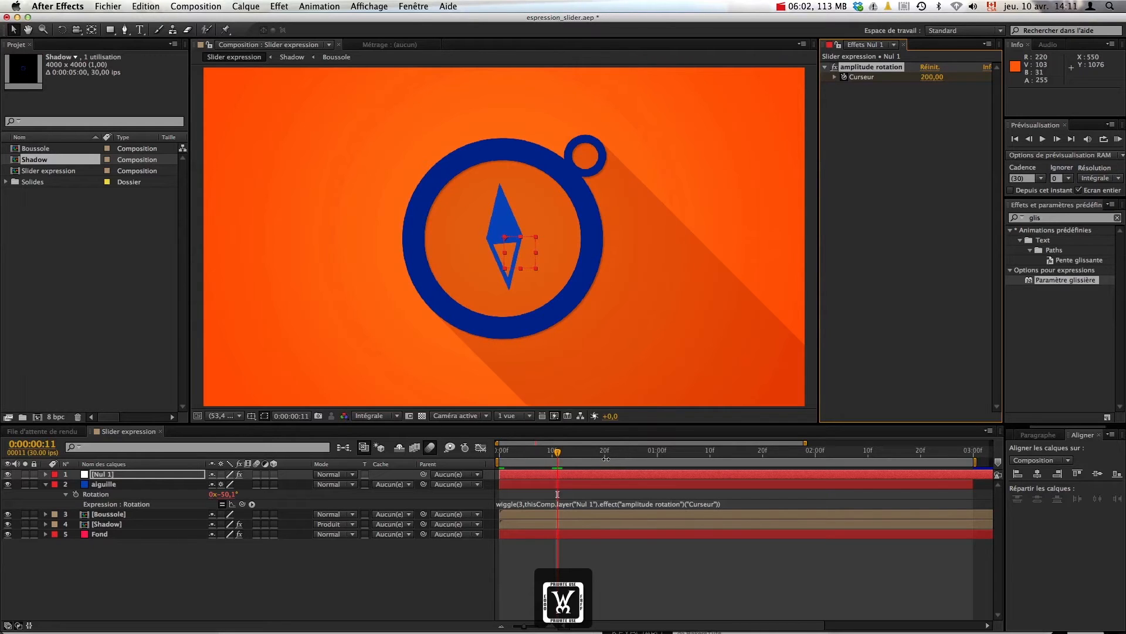
click(932, 77)
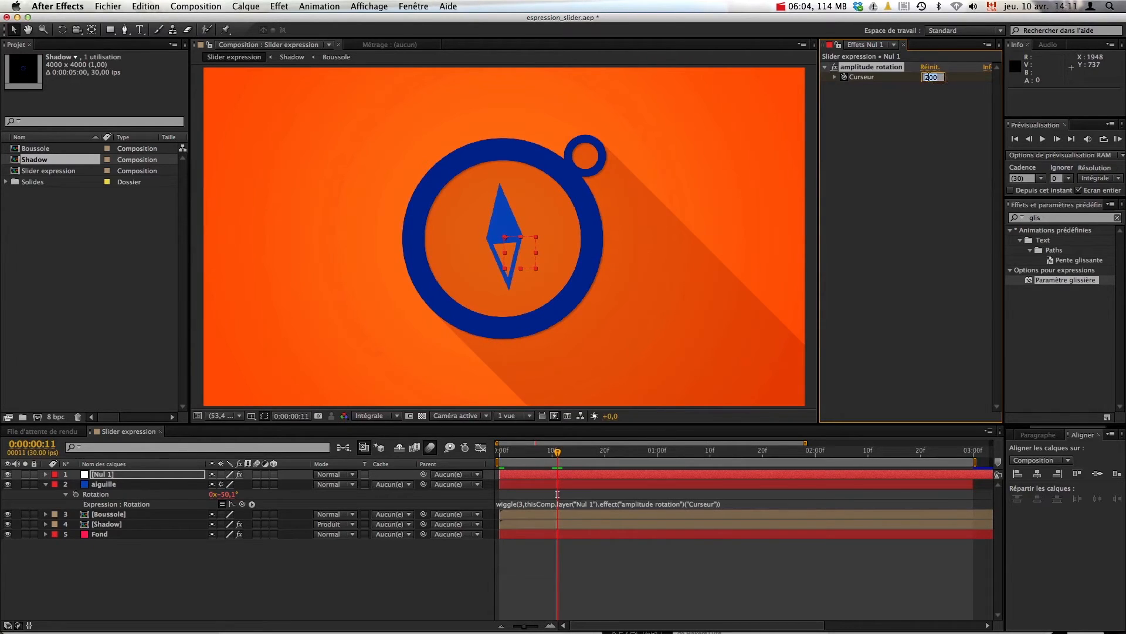
text(0)
key(Return)
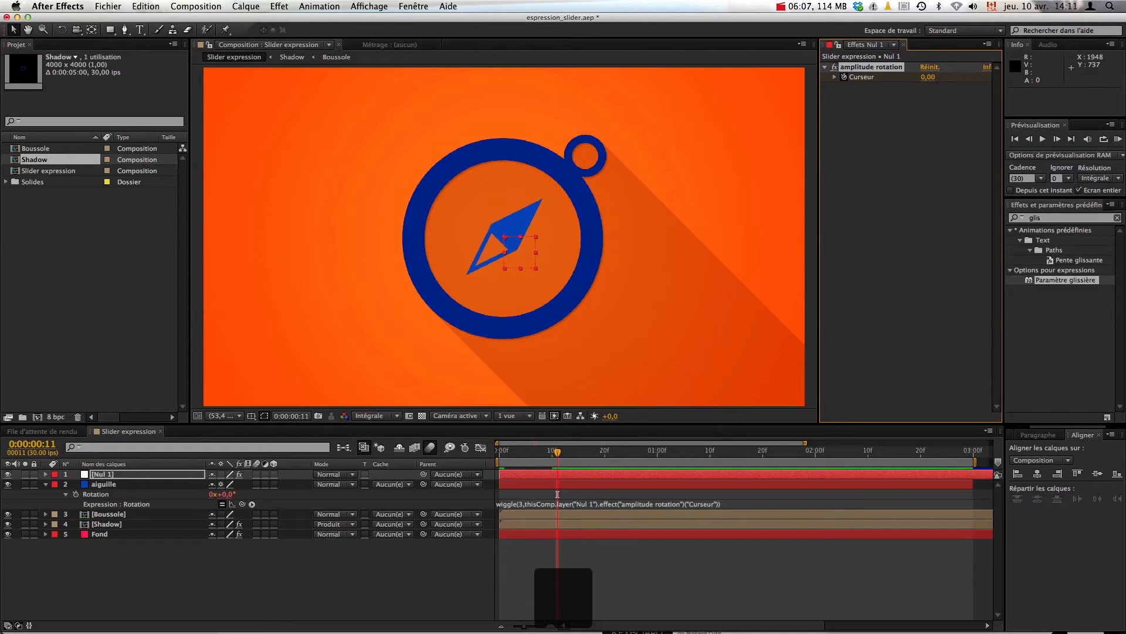
- Reveal the keyframes of Nul 1 and add a Curseur keyframe with value 0 at 0:00:00:21
key(shift+Page_Down)
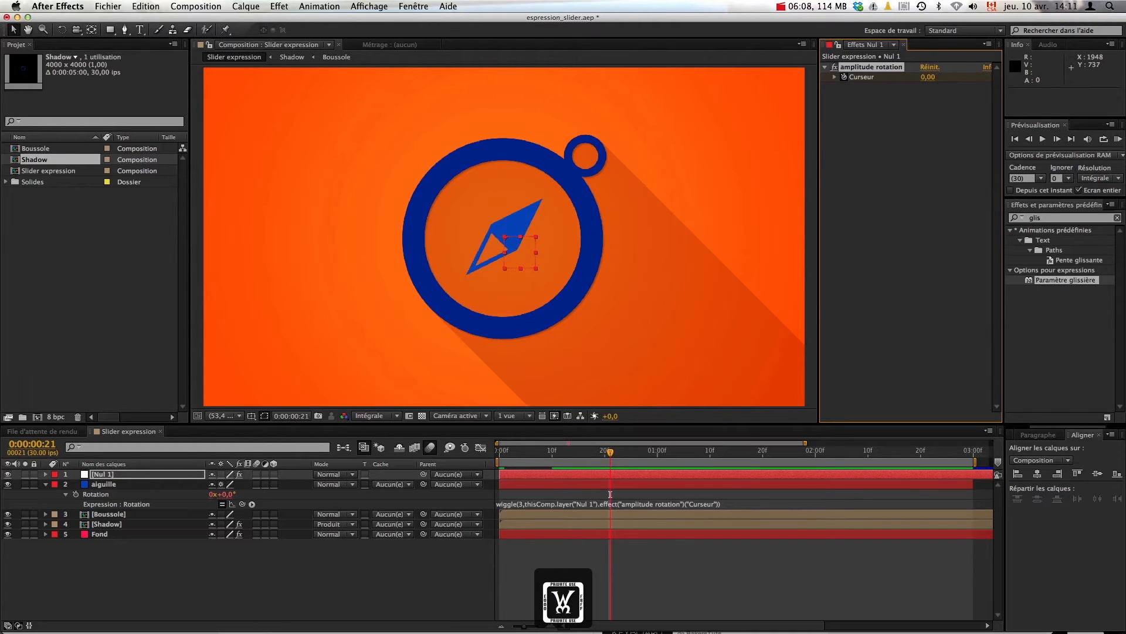
click(927, 77)
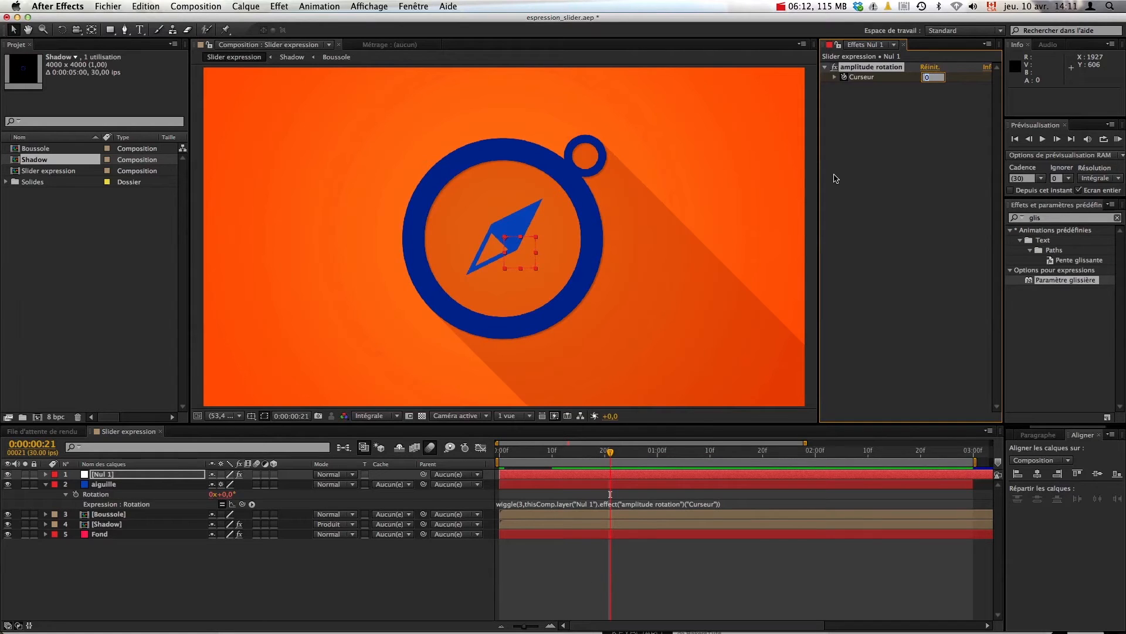
text(0)
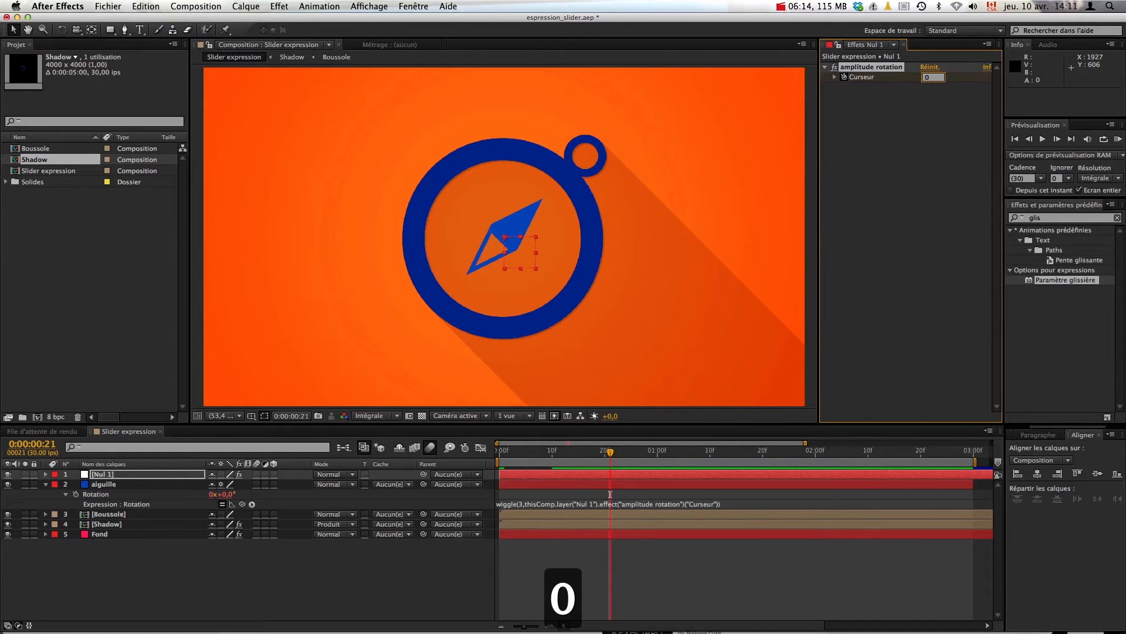
key(Return)
click(135, 560)
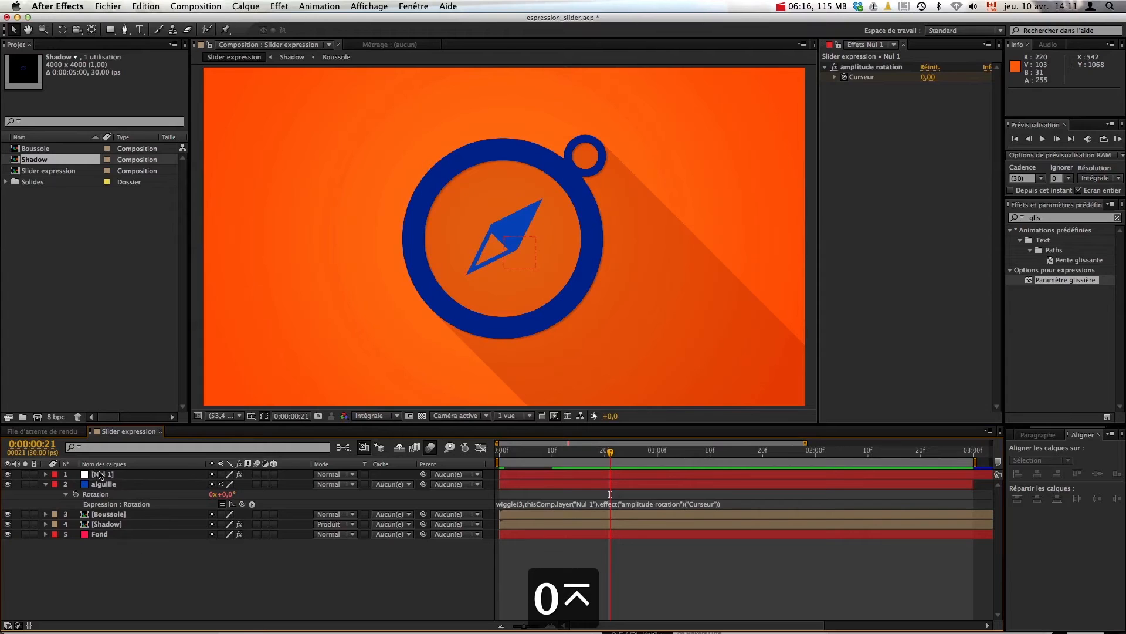
click(100, 474)
key(u)
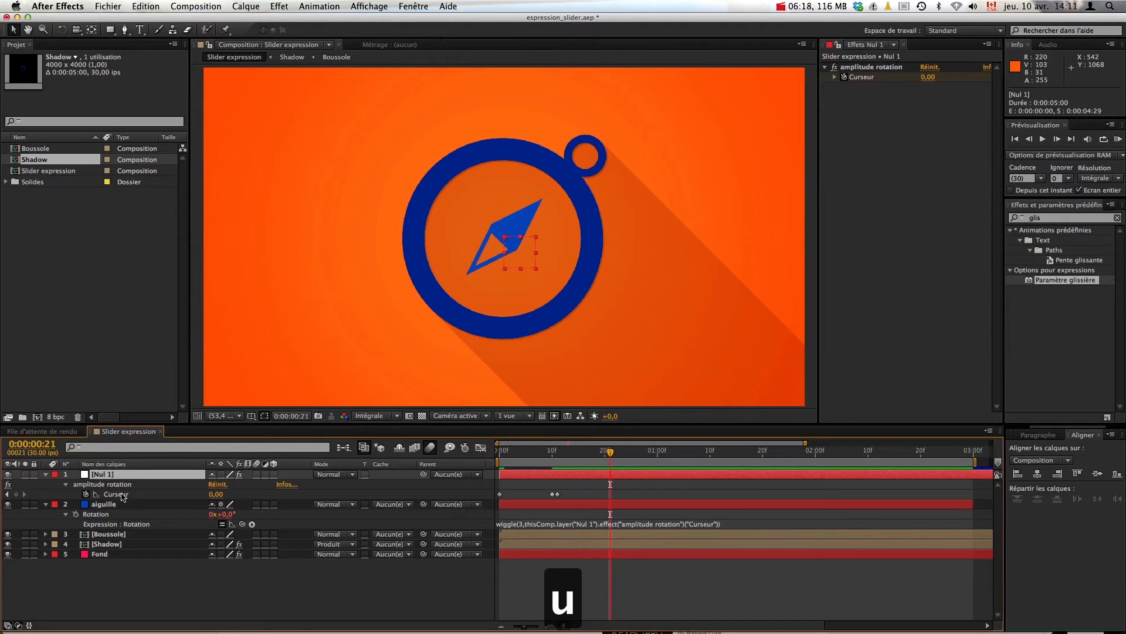
click(16, 495)
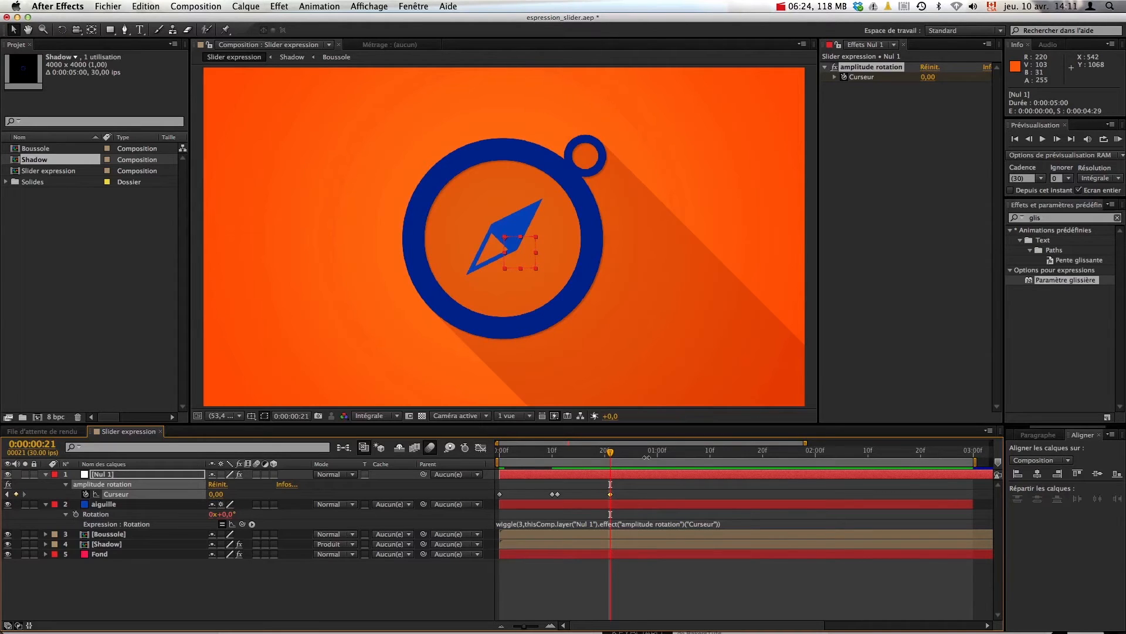
- Add an amplitude rotation Curseur keyframe with value 200 at 0:00:00:27
key(Page_Down)
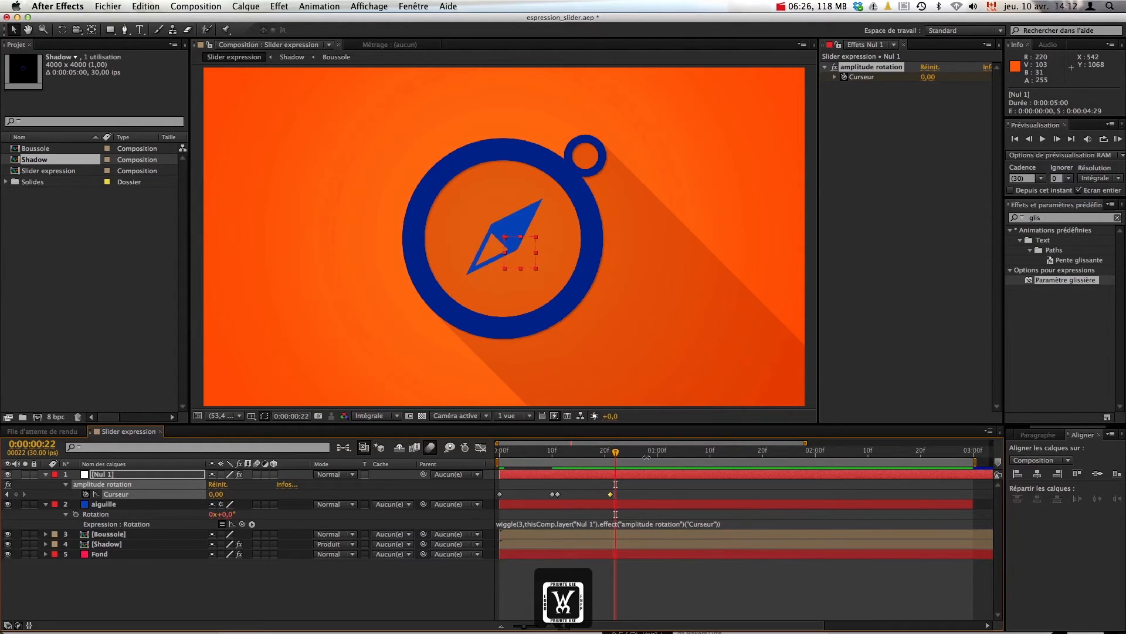
key(Page_Down)
key(Page_Down)
key(Page_Down)
key(Page_Down)
key(Page_Down)
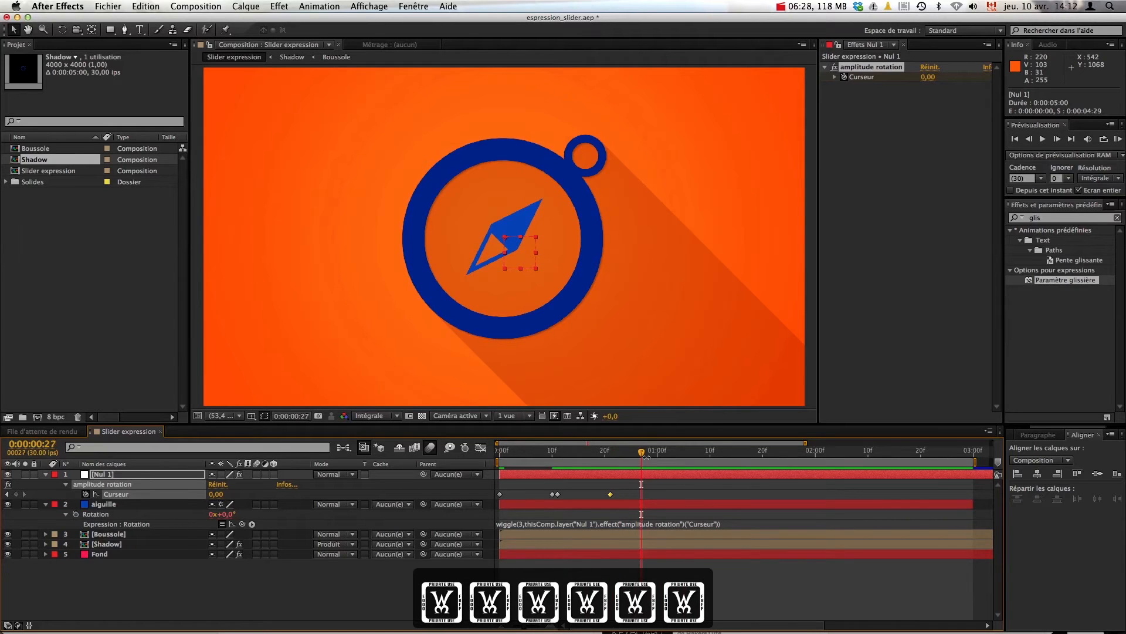
key(Page_Down)
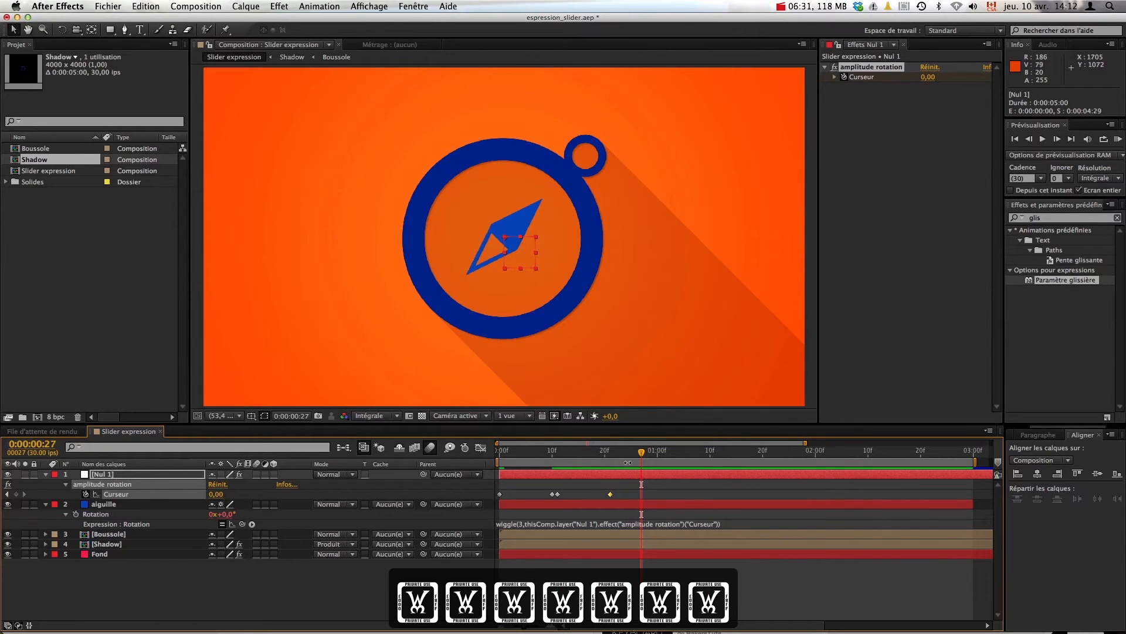
click(928, 77)
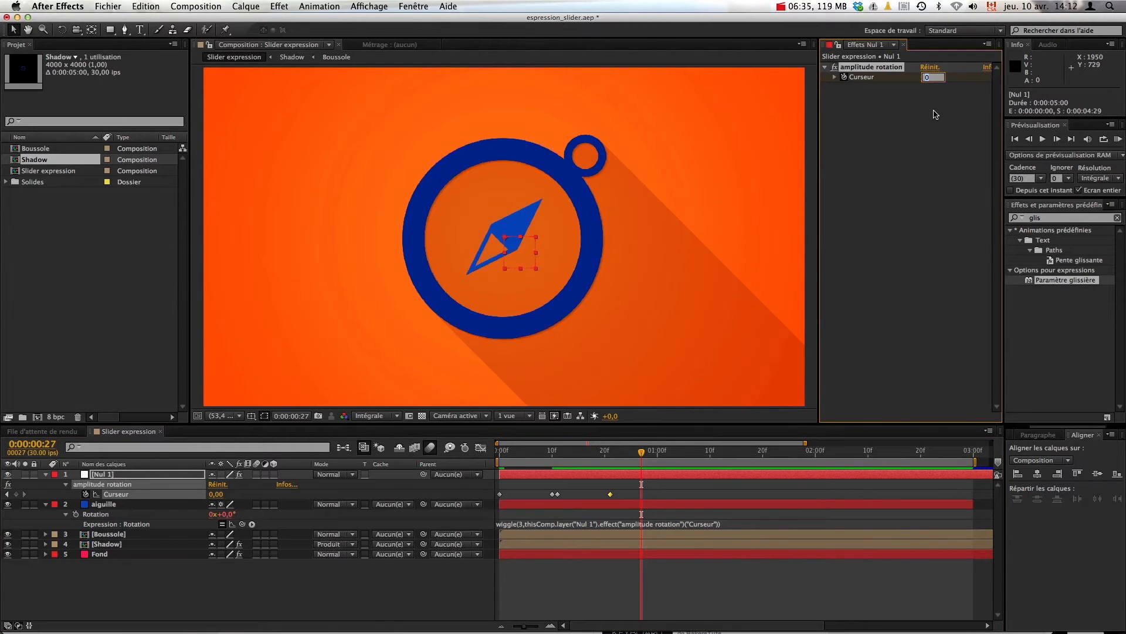
text(200)
key(Return)
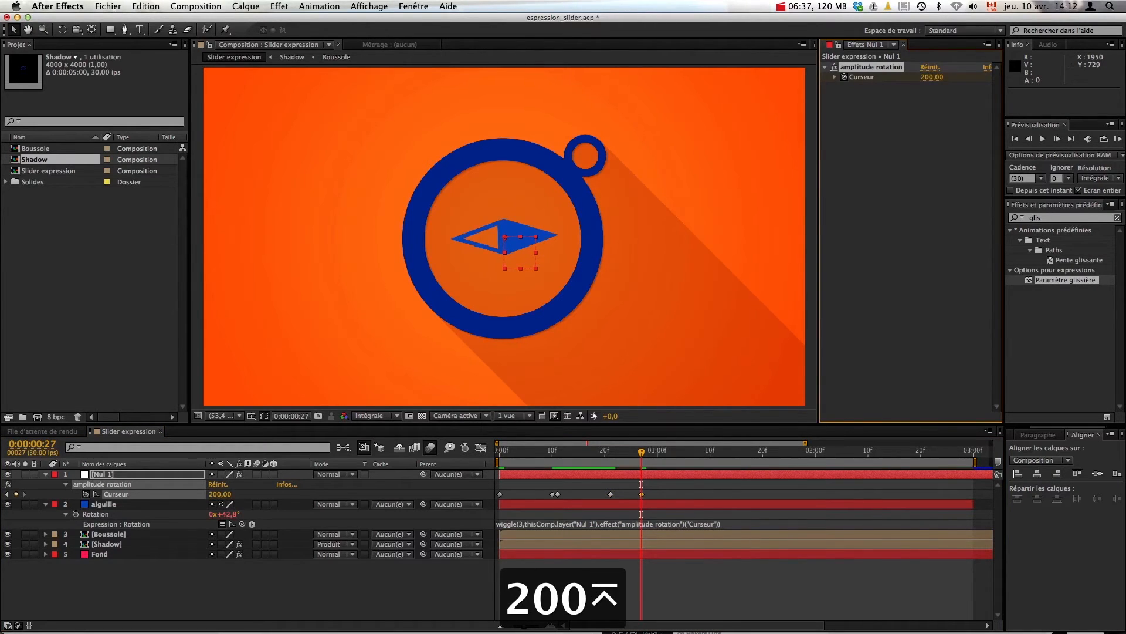
- Play the needle animation from 0:00:00:00, then scrub back to 0:00:00:27 and preview it again
drag(641, 455, 471, 461)
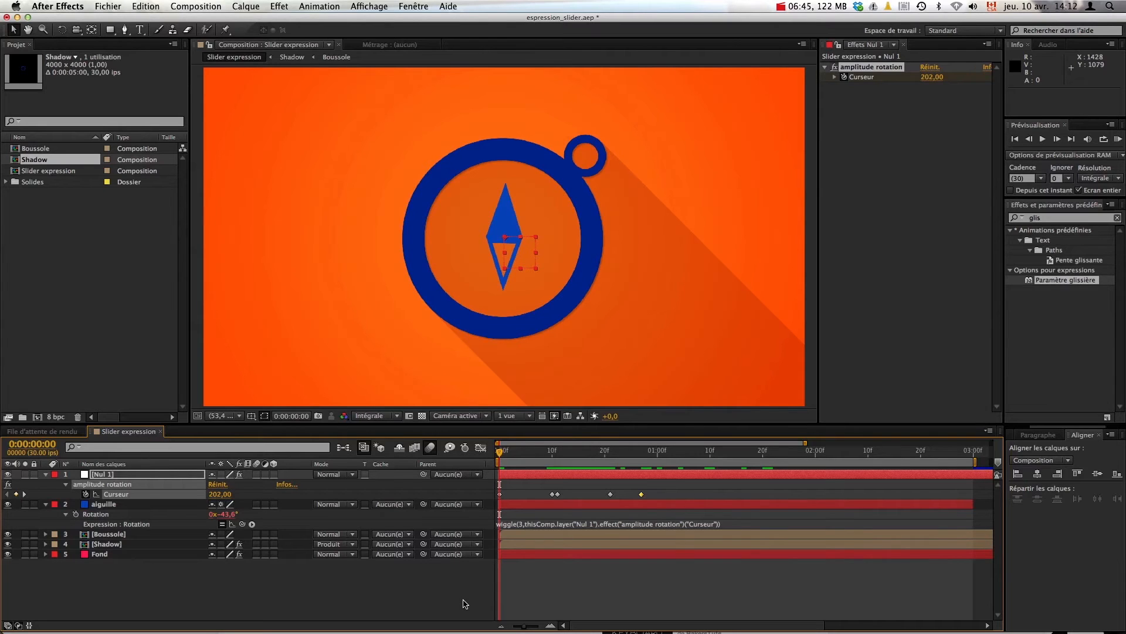
key(space)
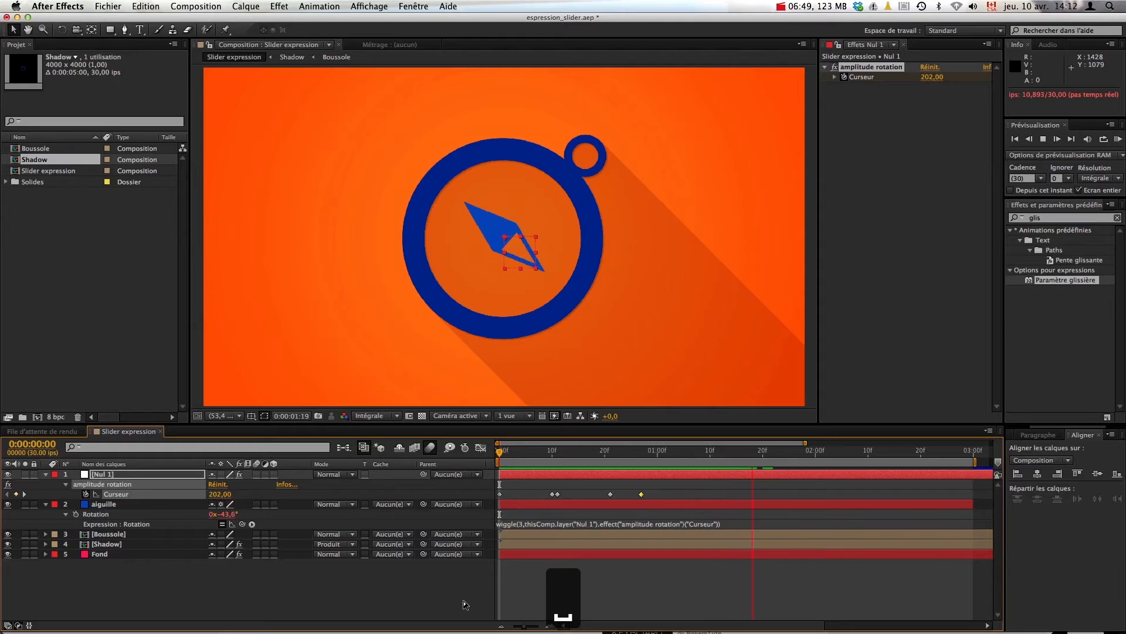
key(space)
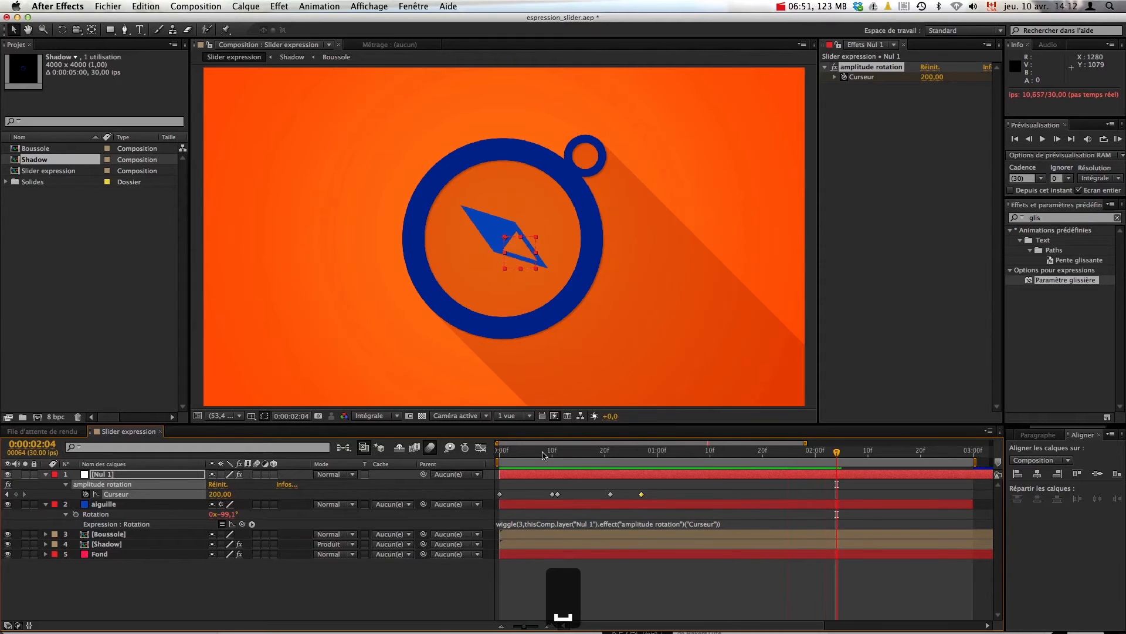
drag(544, 455, 643, 456)
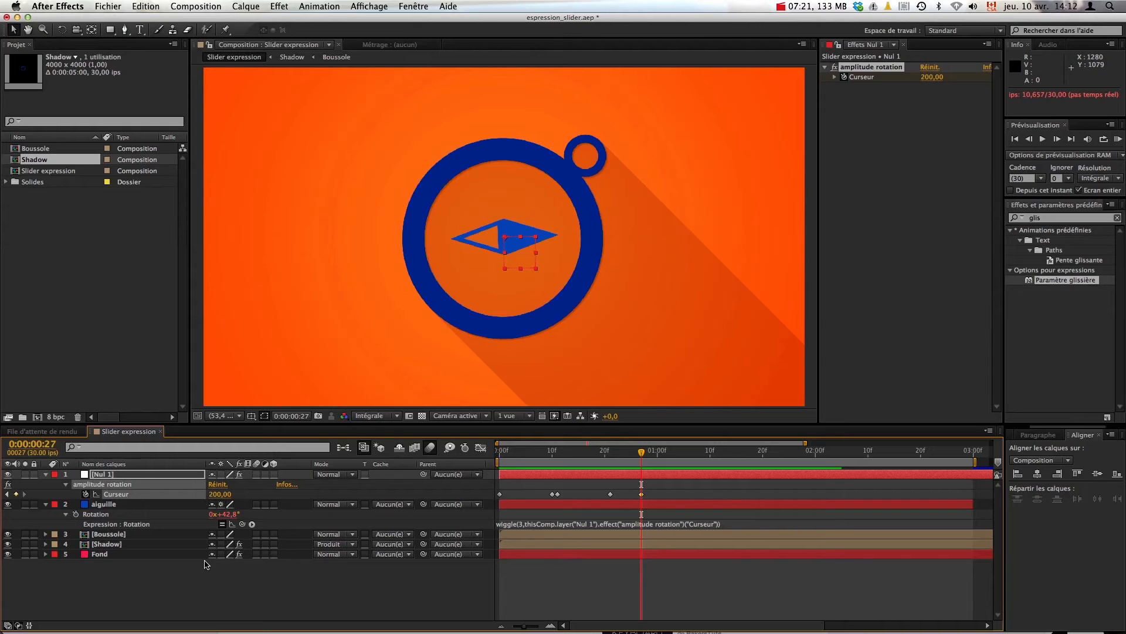
key(space)
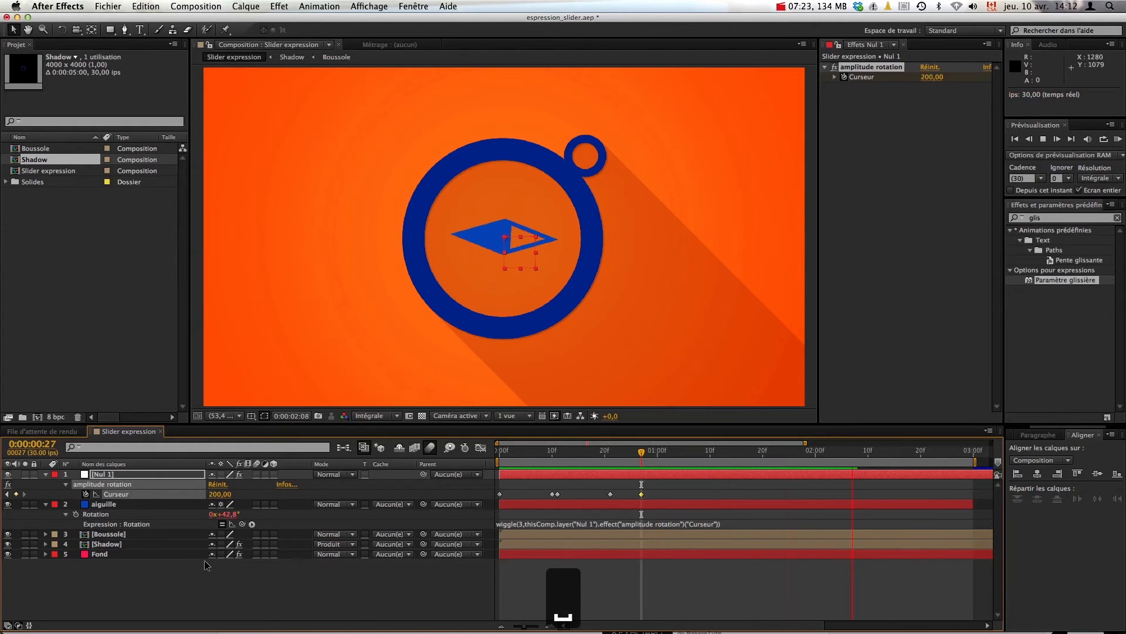
key(space)
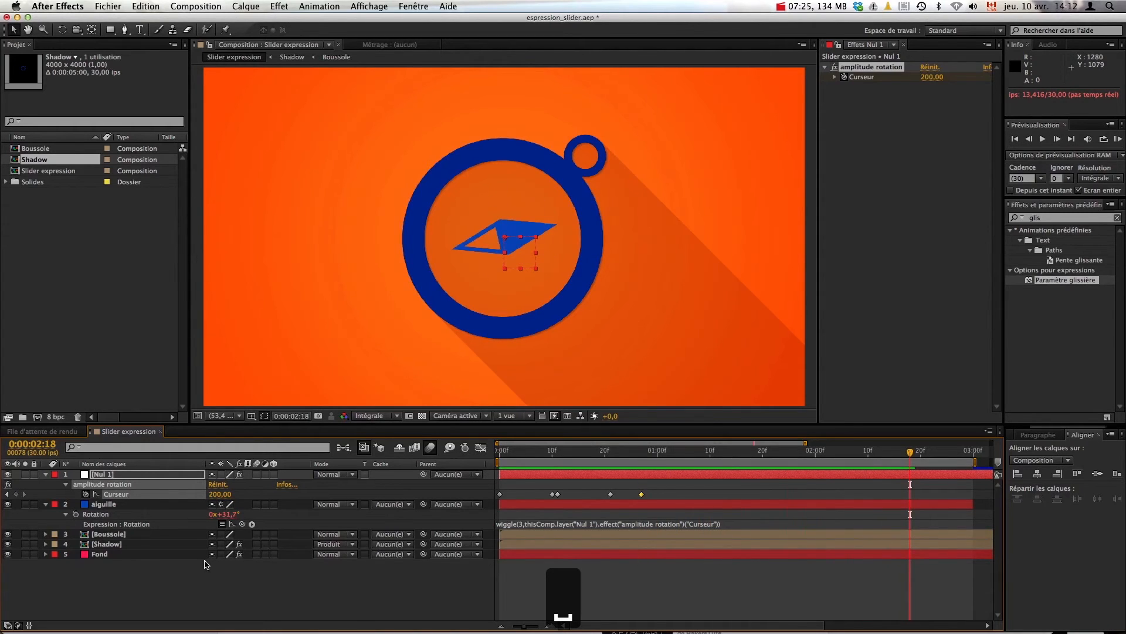
- Delete the frequency value 3 from the aiguille layer's wiggle rotation expression and dismiss the alert
drag(813, 453, 759, 465)
click(528, 524)
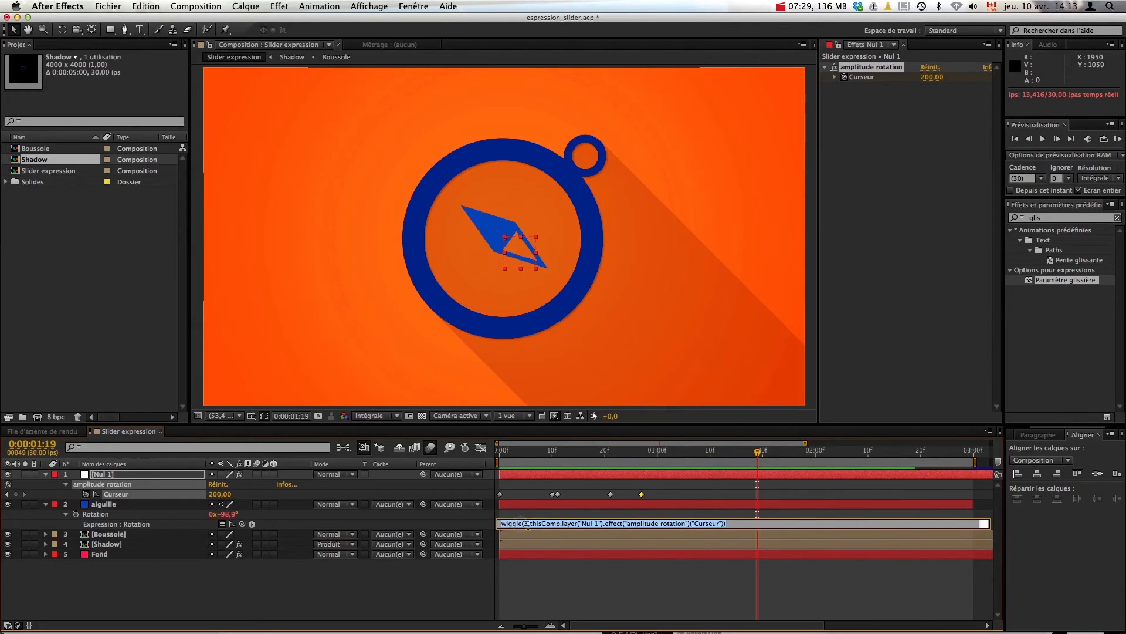
click(527, 523)
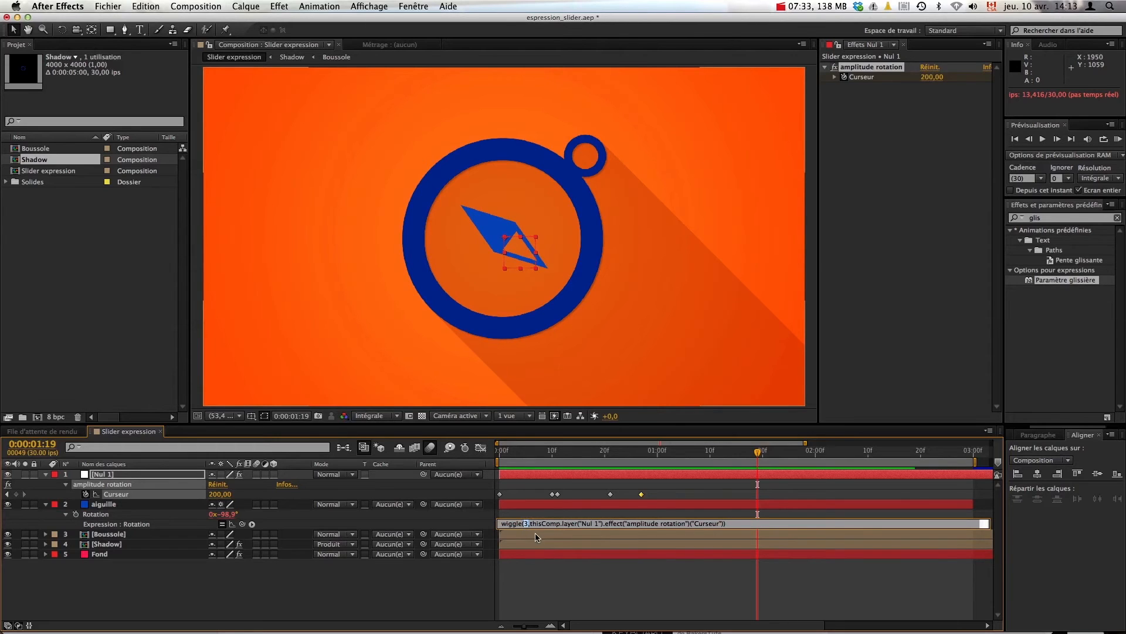
key(BackSpace)
click(1030, 283)
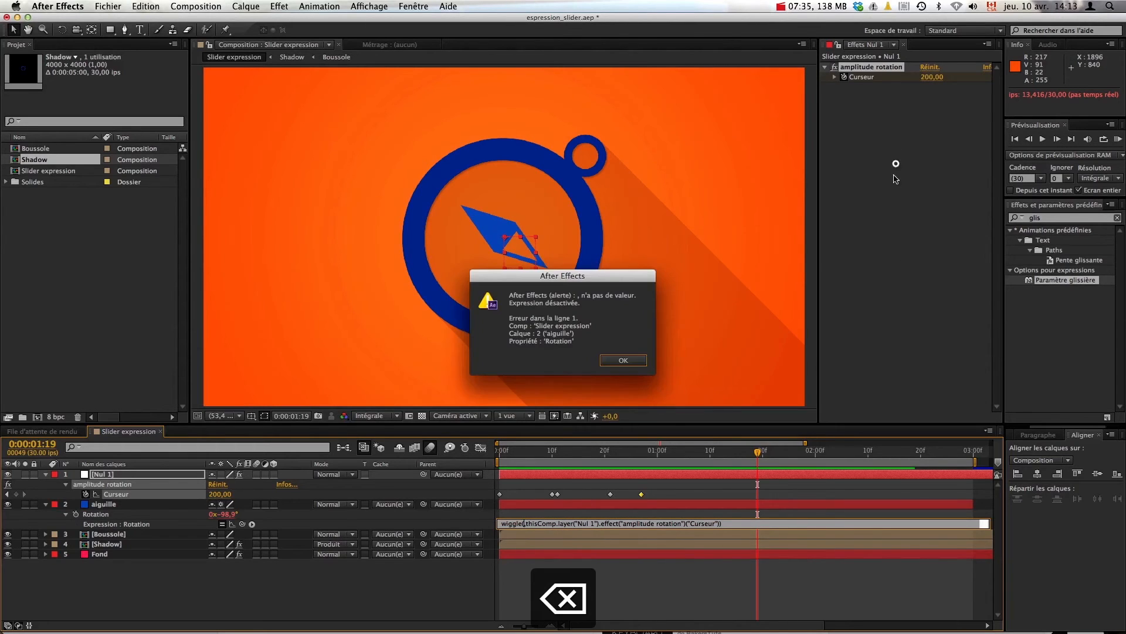
click(616, 360)
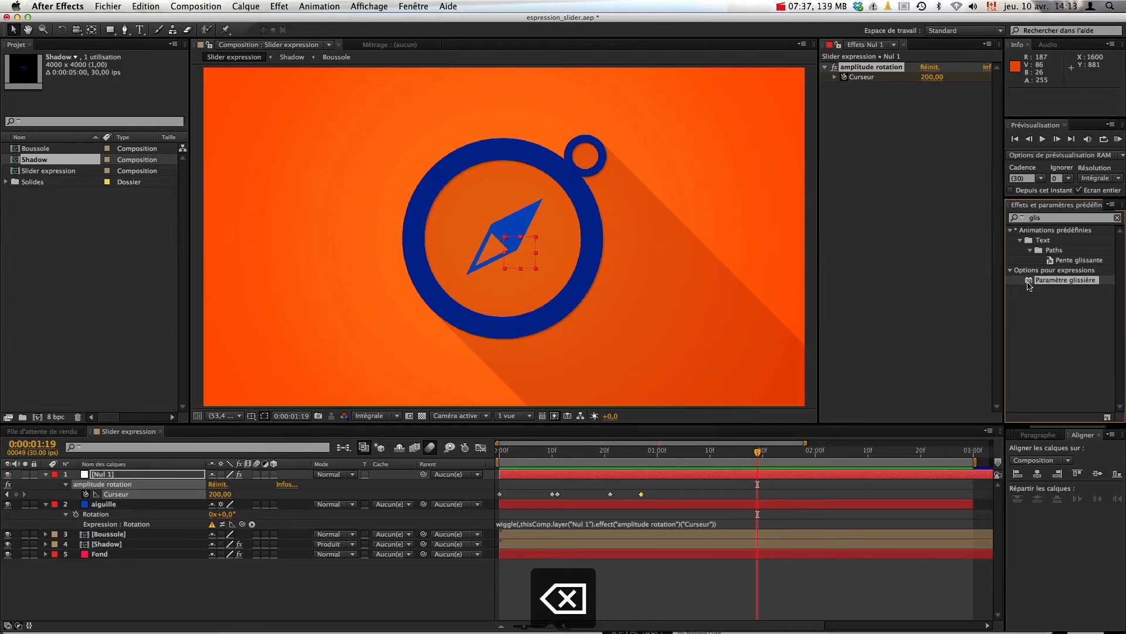
- Apply a second Paramètre glissière effect to Nul 1 and rename it "fréquence rotation"
drag(1033, 280, 871, 171)
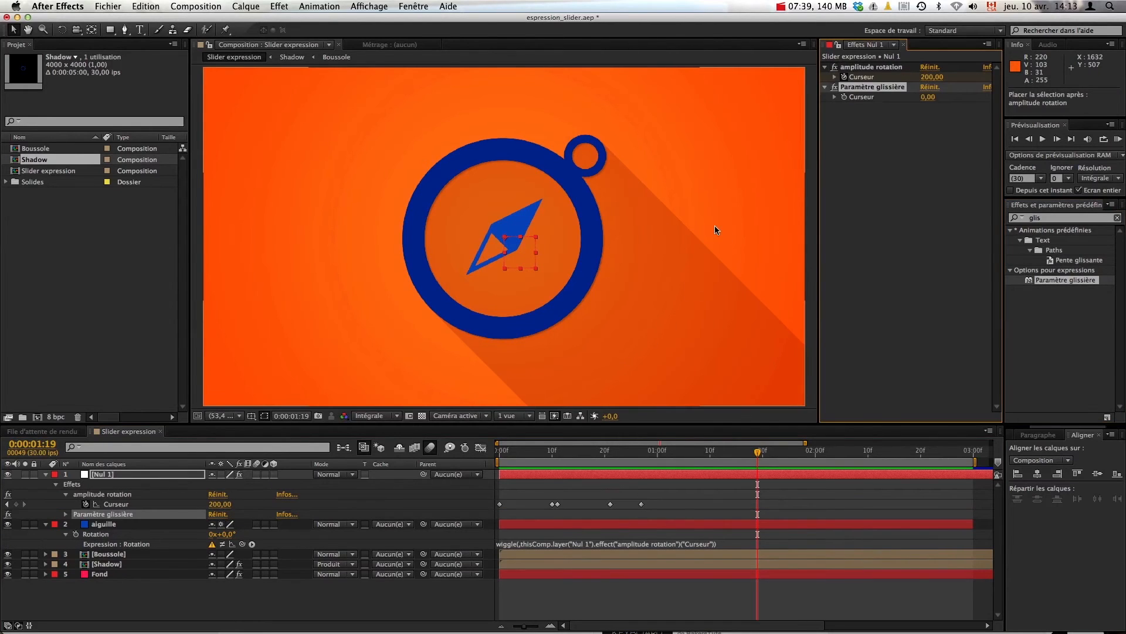
key(Return)
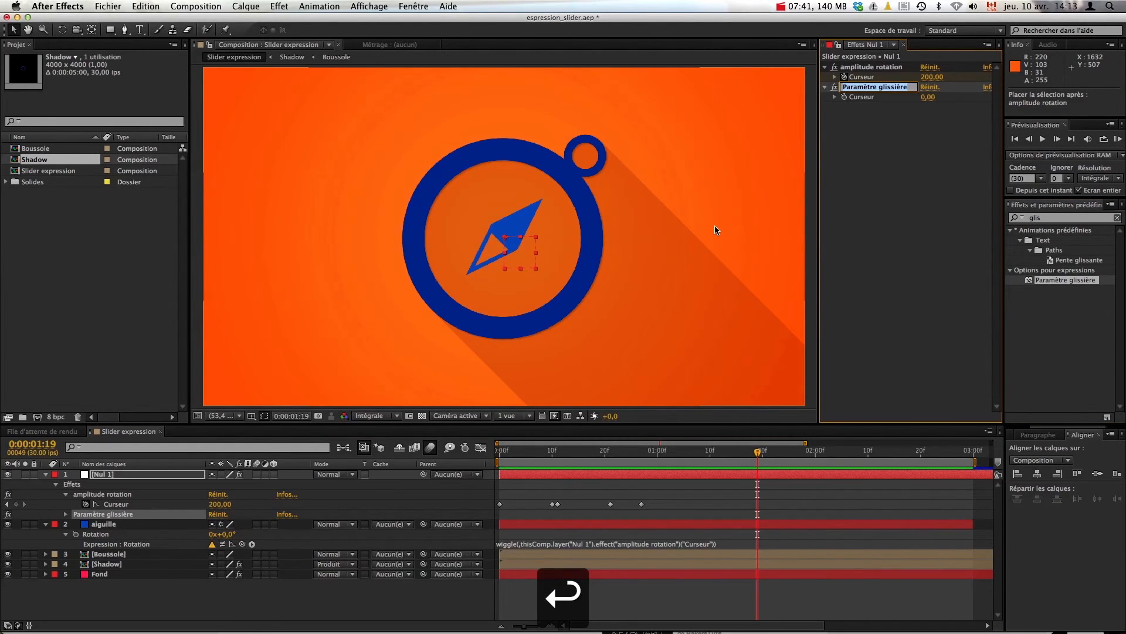
text(fréqu)
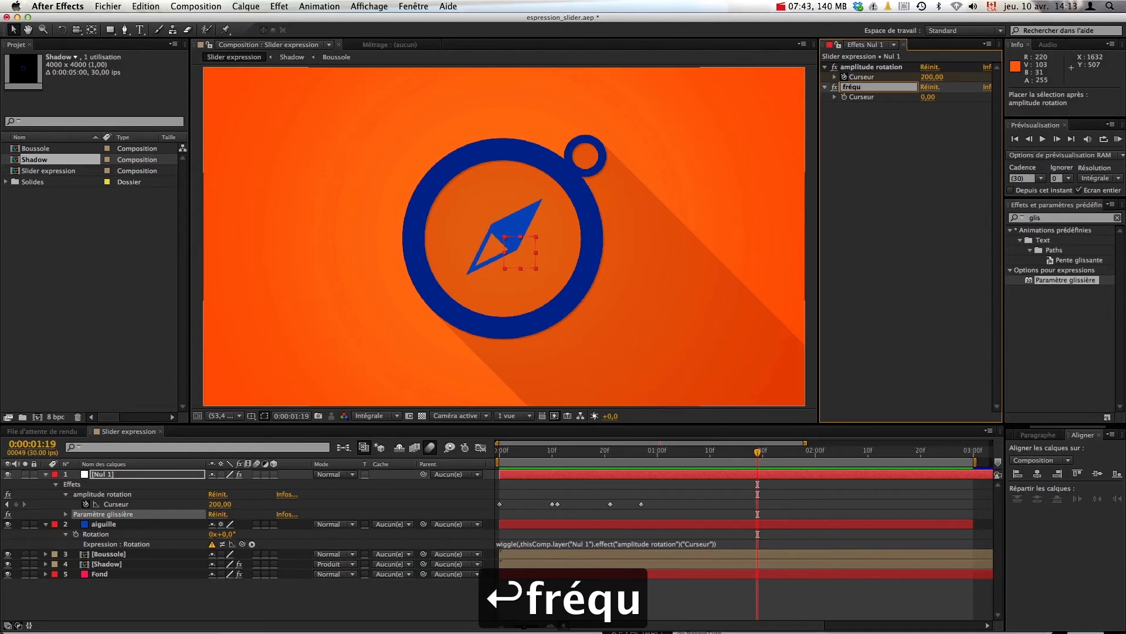
text(ence rota)
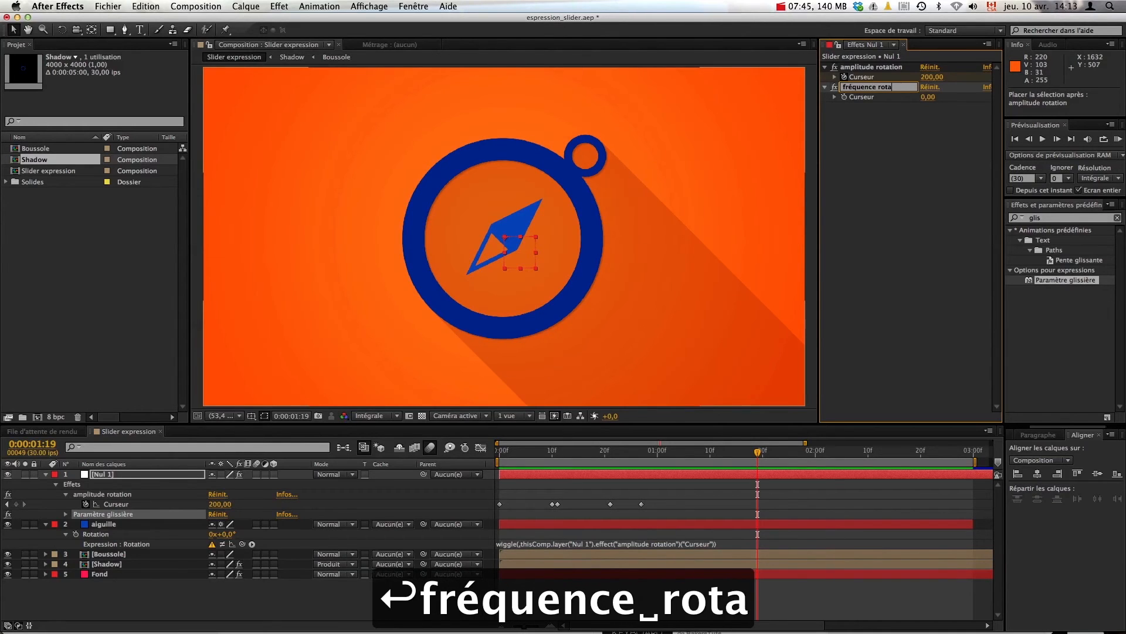
text(tion)
key(Return)
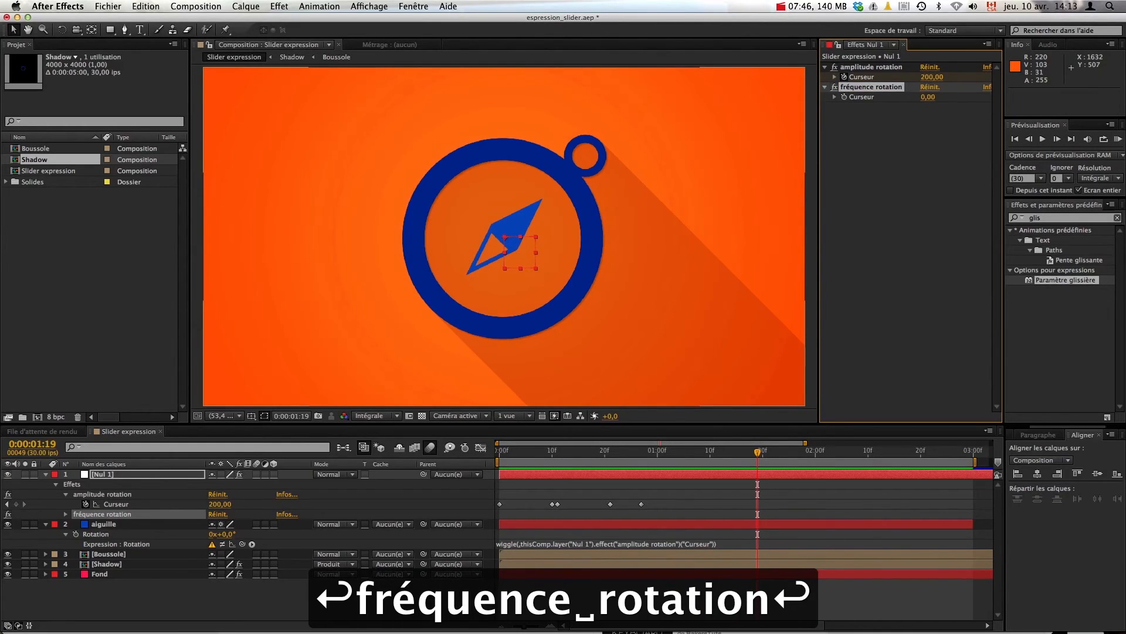
- Link the first argument of the needle's wiggle expression to the fréquence rotation Curseur, ahead of the comma
click(520, 544)
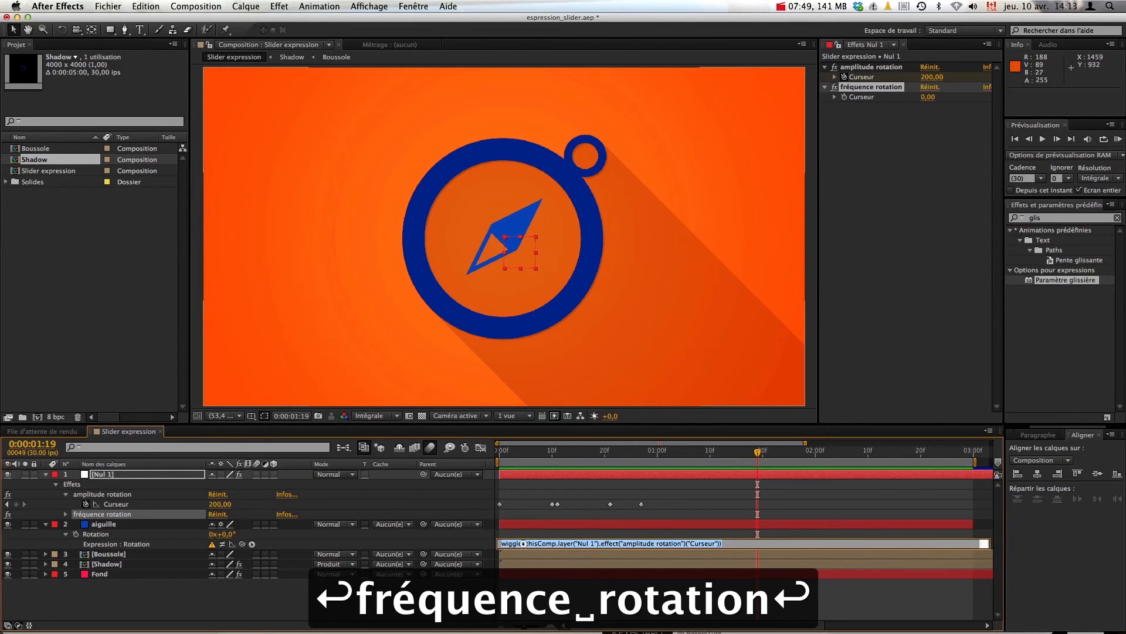
click(523, 543)
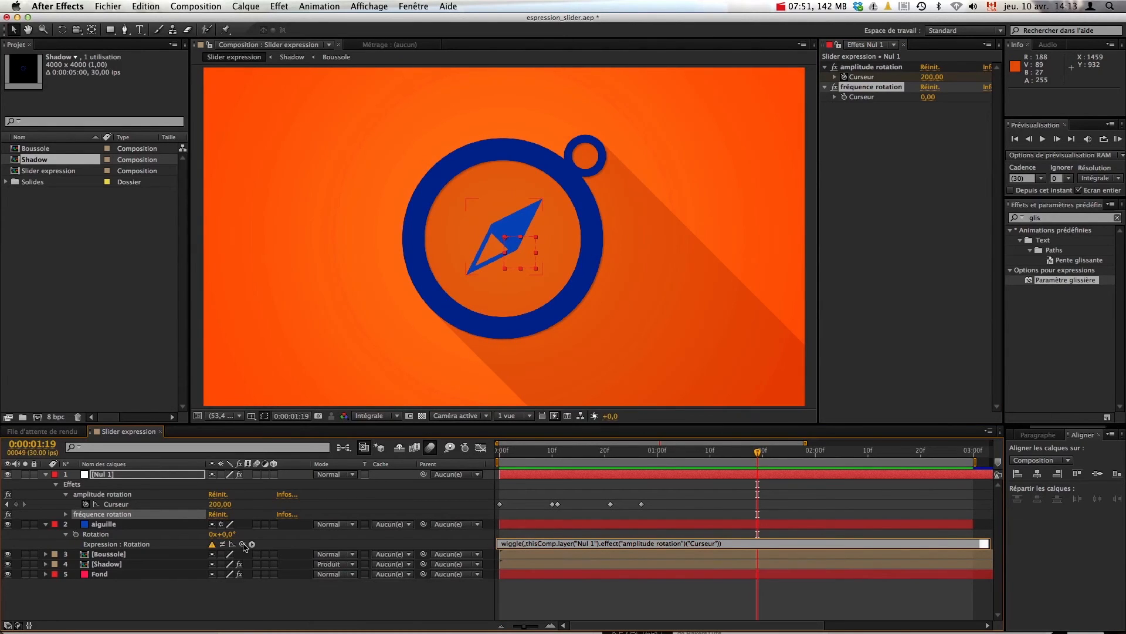
drag(245, 546, 866, 96)
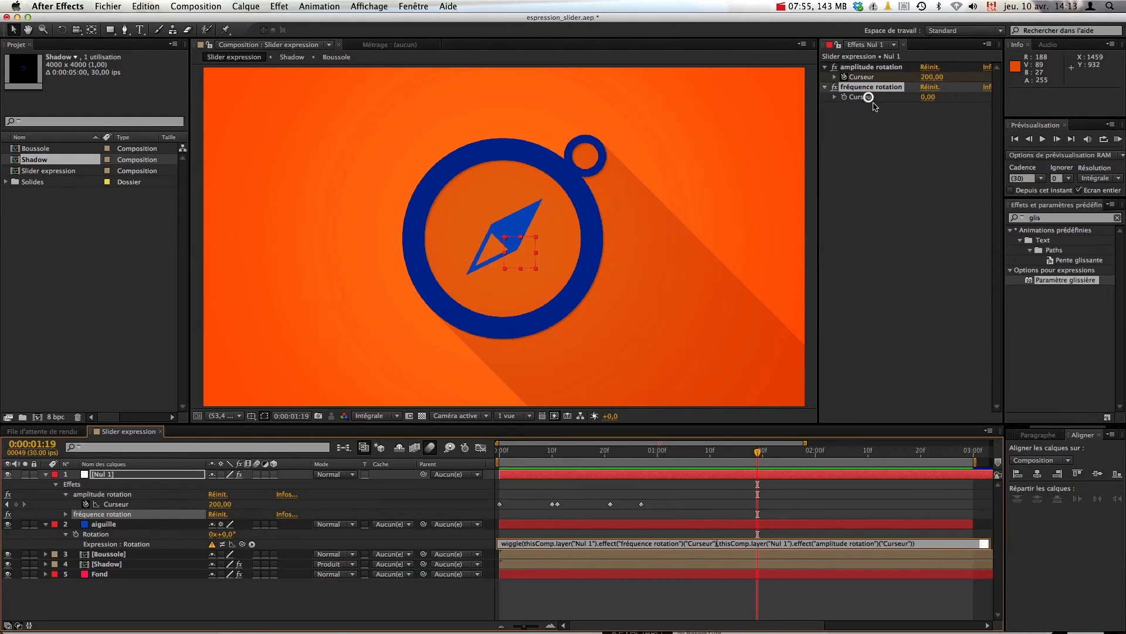
- Set the fréquence rotation Curseur to 6 and preview the needle animation from the start
click(929, 97)
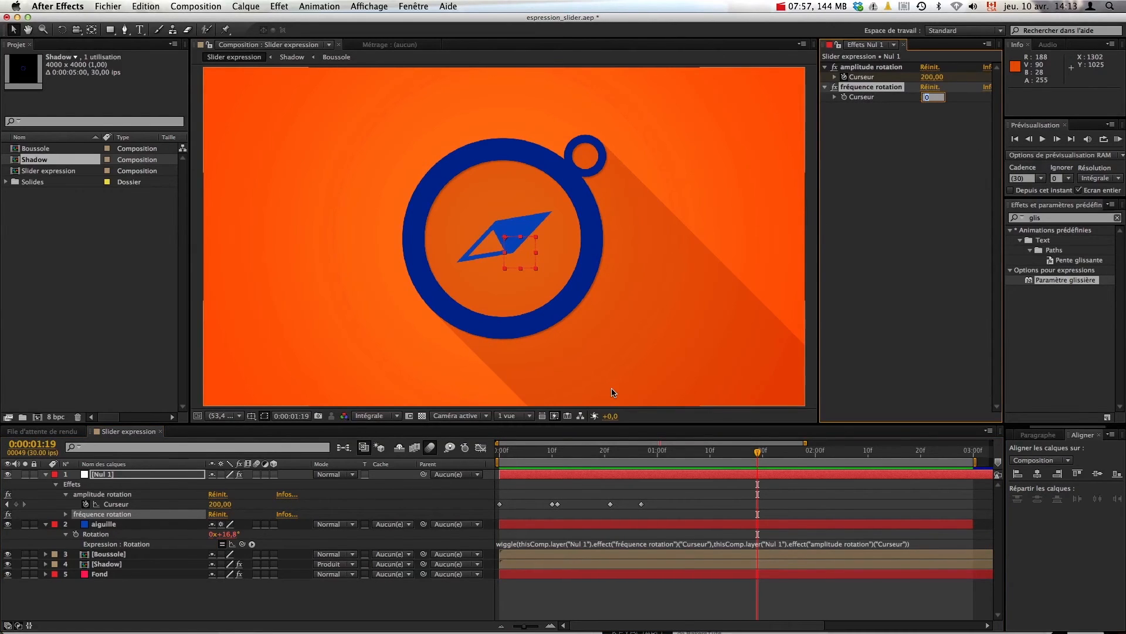
text(6)
key(Return)
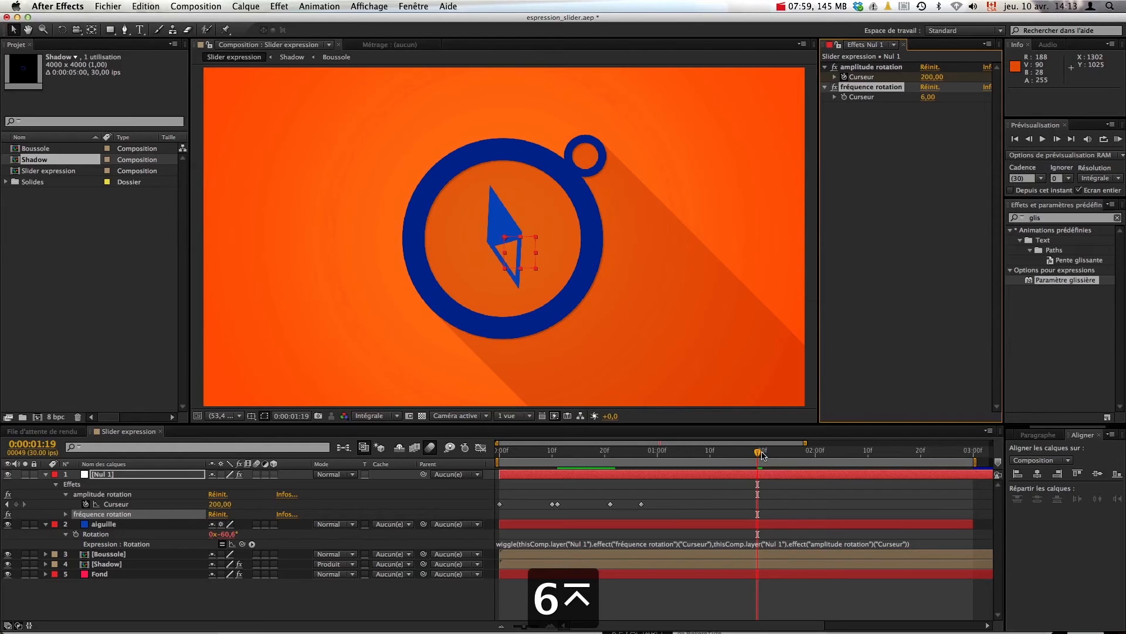
drag(762, 455, 482, 457)
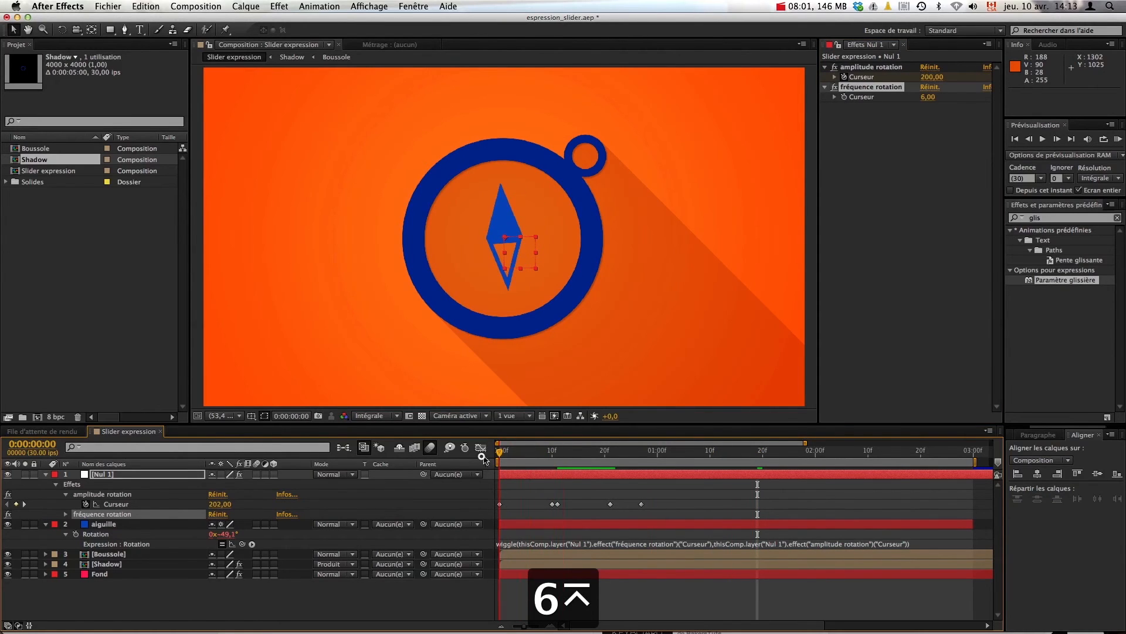
key(space)
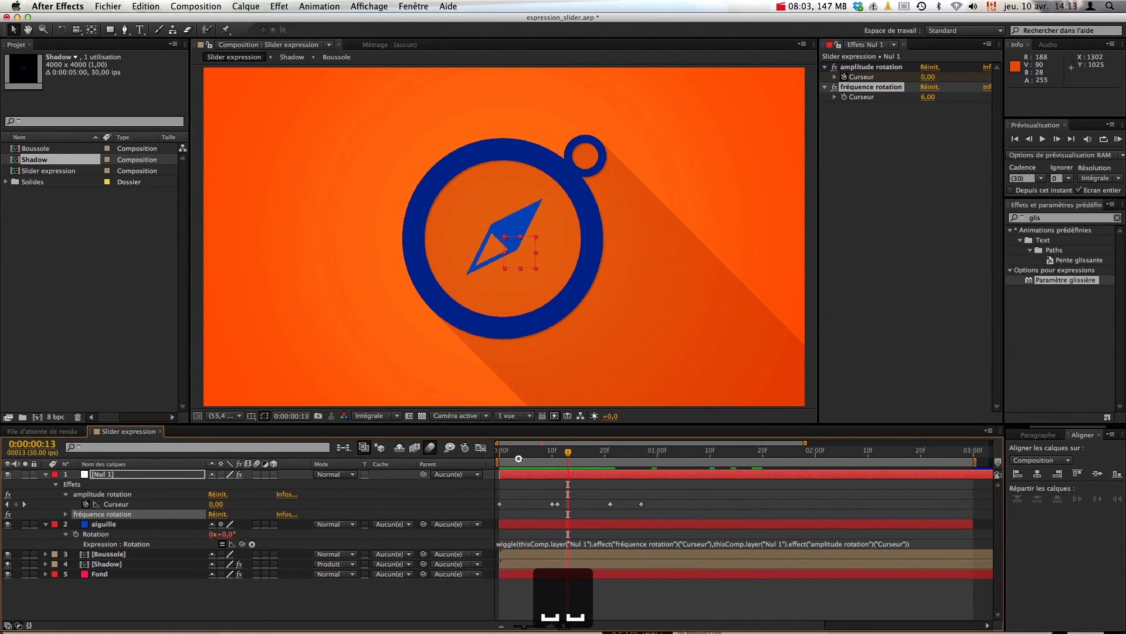
- Start keyframing the fréquence rotation Curseur at 0:00:00:00 and go to the amplitude keyframe at 0:00:00:10
drag(506, 455, 493, 453)
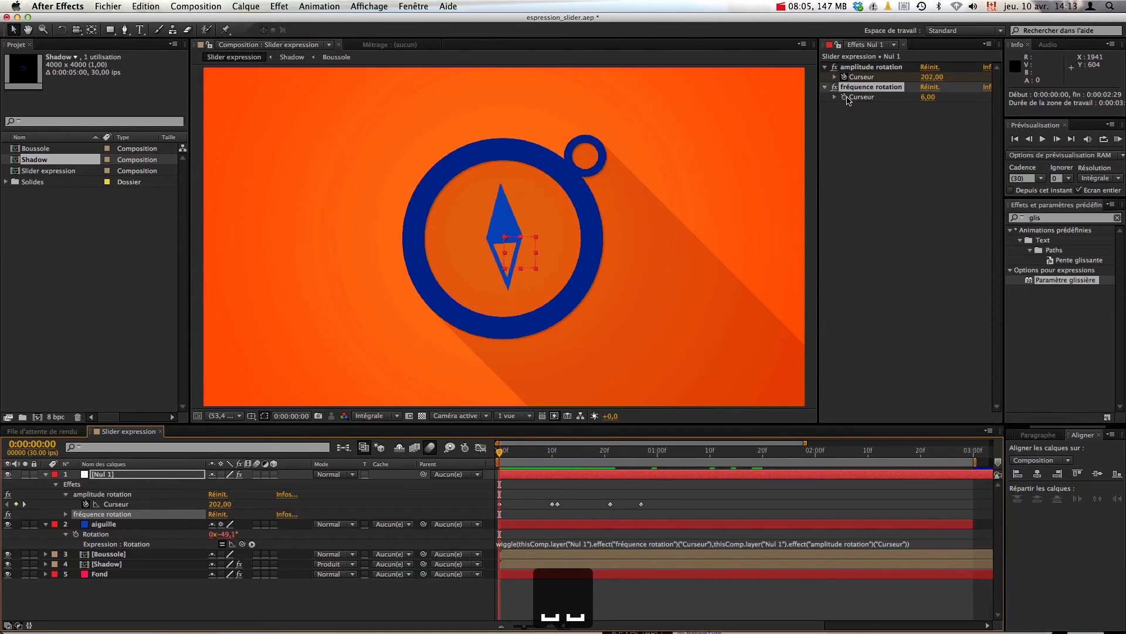
click(845, 97)
key(shift+Page_Down)
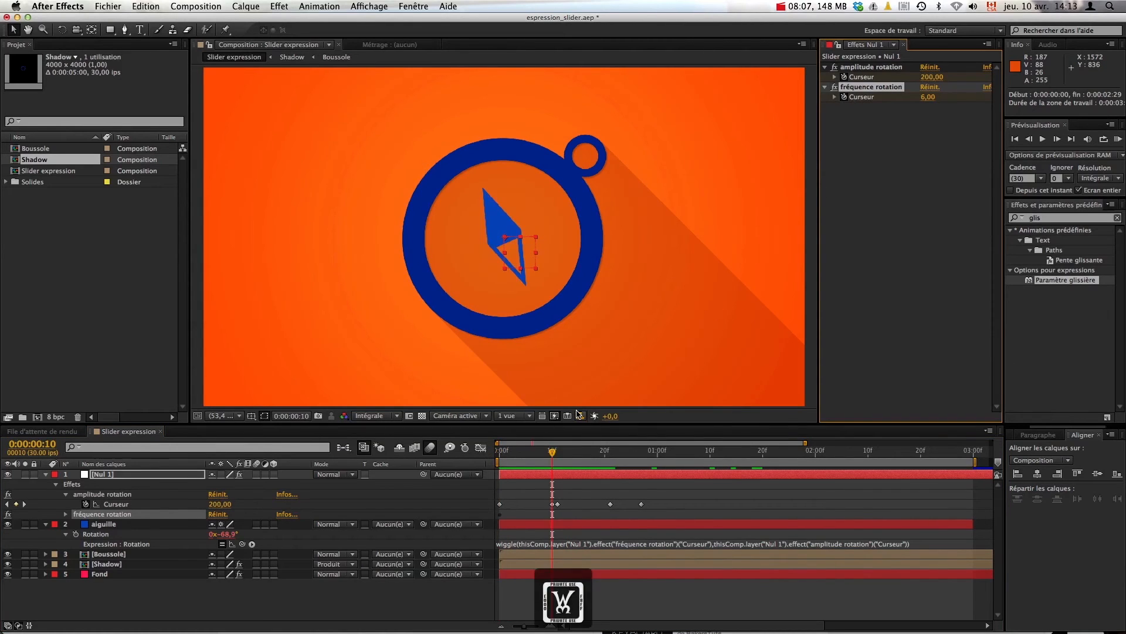
key(Page_Down)
key(Page_Down)
key(Page_Down)
key(Page_Down)
key(Page_Down)
key(Page_Down)
key(Page_Down)
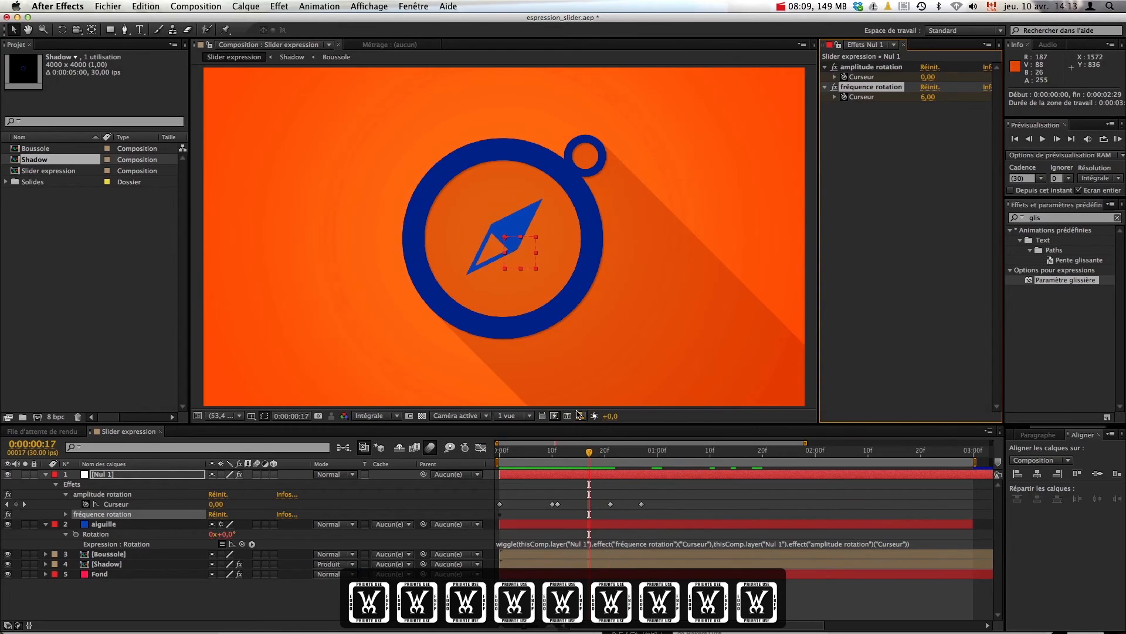
key(Page_Up)
key(Page_Up)
key(Page_Up)
key(Page_Up)
key(Page_Up)
key(Page_Up)
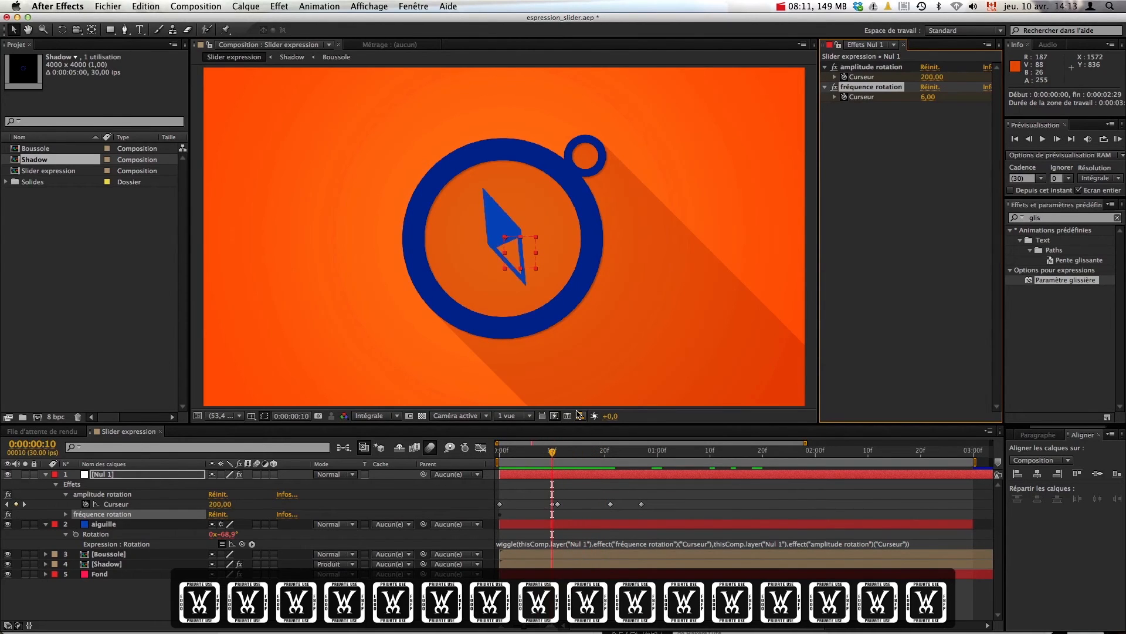
key(Page_Up)
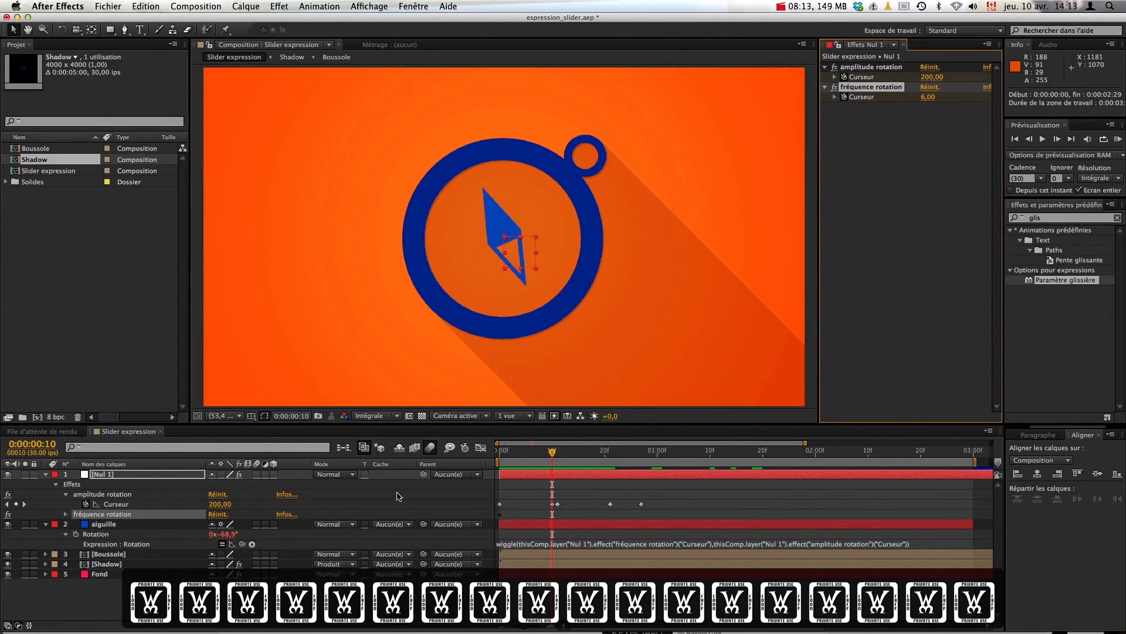
- Reveal the fréquence rotation Curseur of Nul 1 and add keyframes at 0:00:00:10 and one frame further on
click(17, 504)
key(super+z)
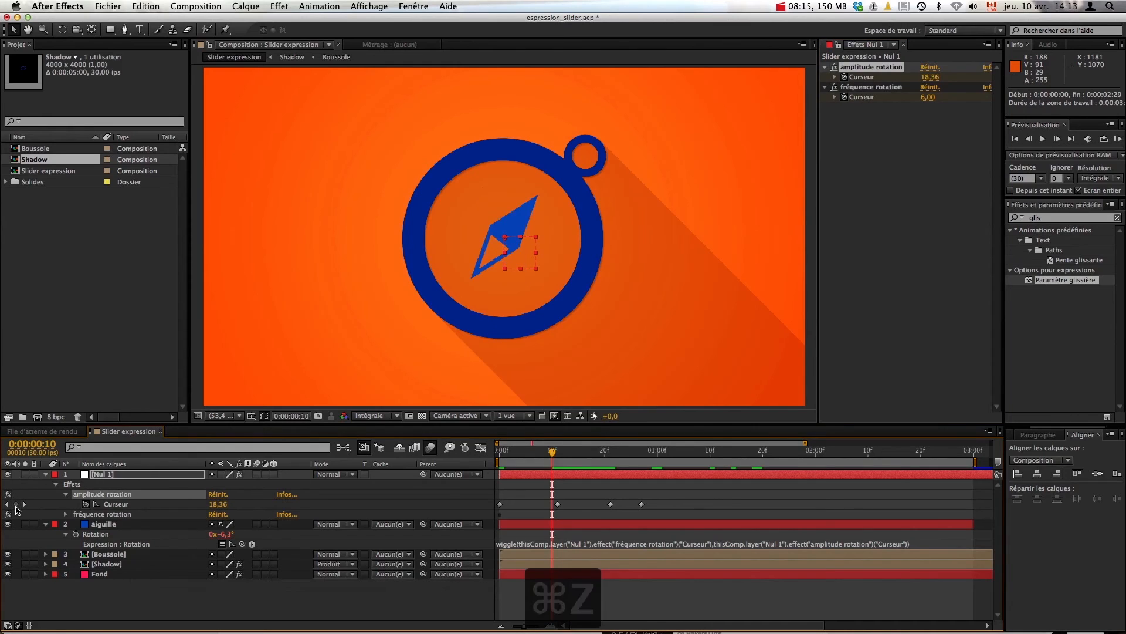
click(65, 514)
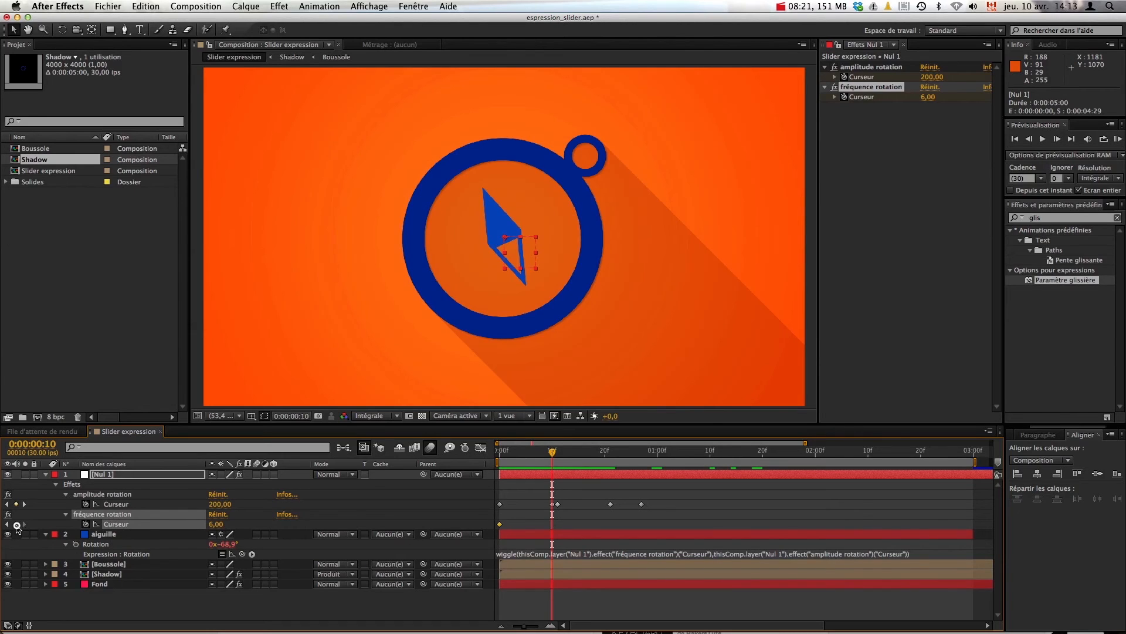
click(17, 524)
key(Page_Down)
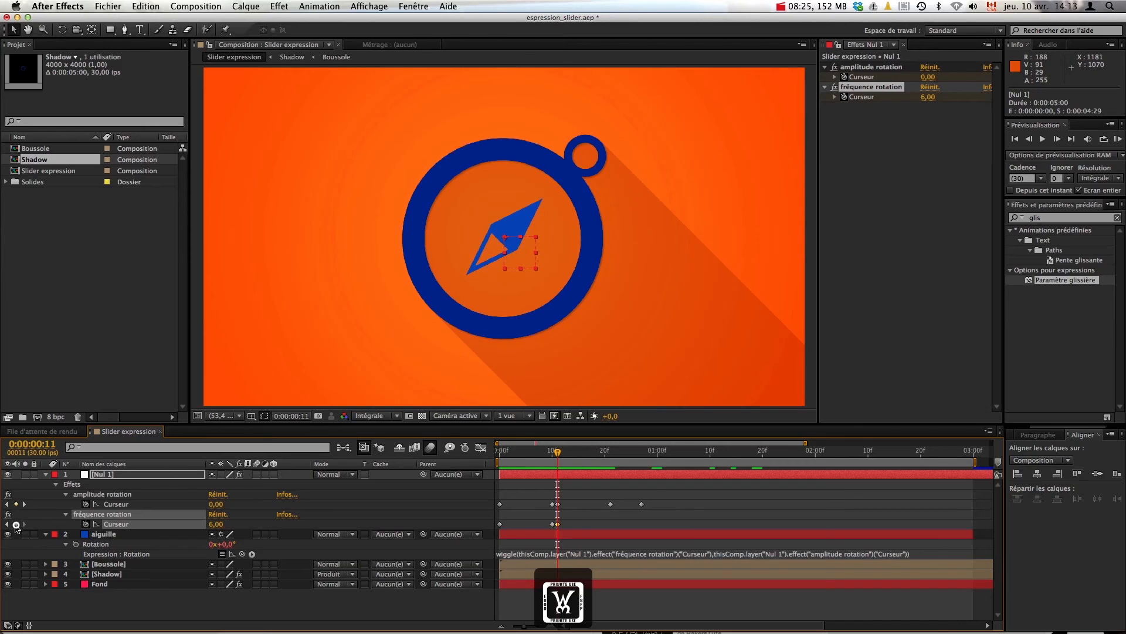
- Set the fréquence rotation Curseur to 0 at 0:00:00:11 and add another keyframe for it at 0:00:00:21
click(928, 97)
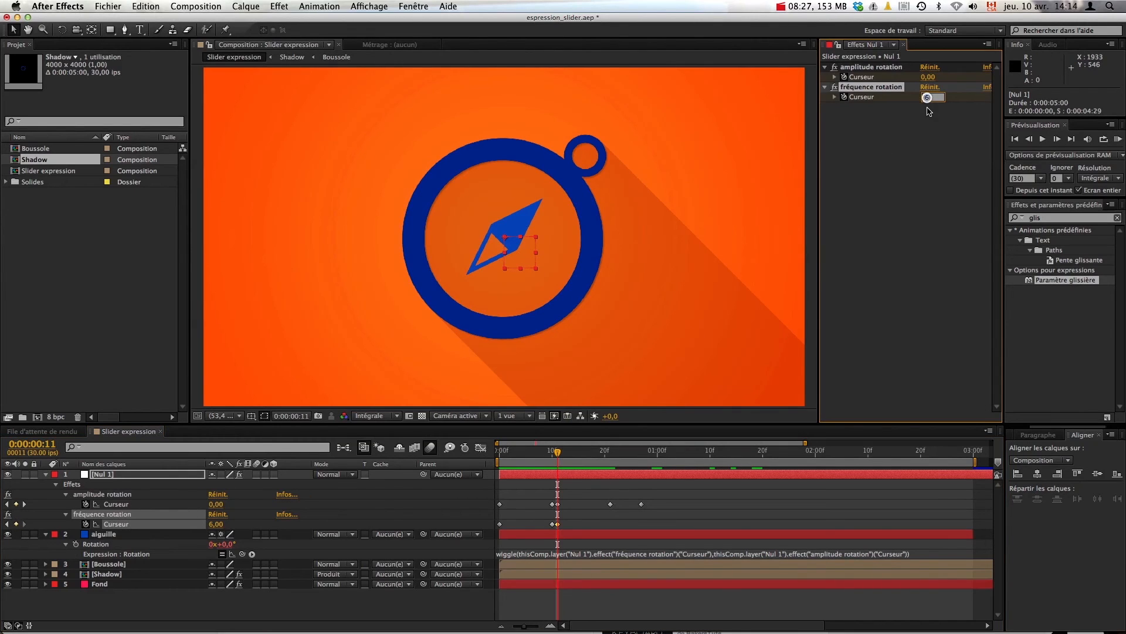
text(0)
key(Return)
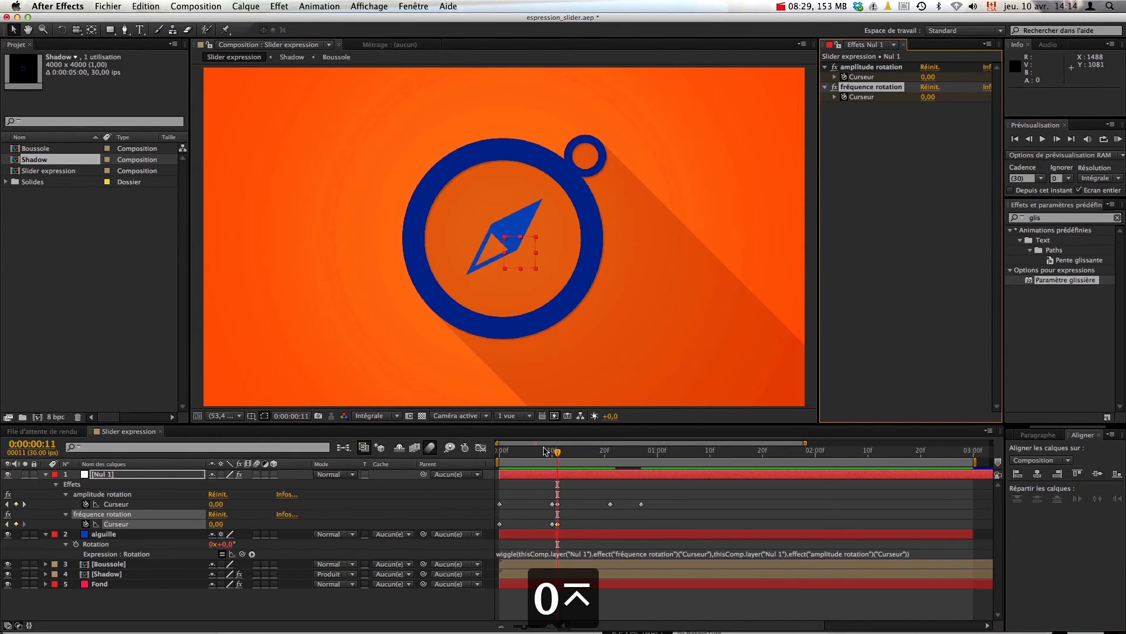
drag(558, 452, 610, 455)
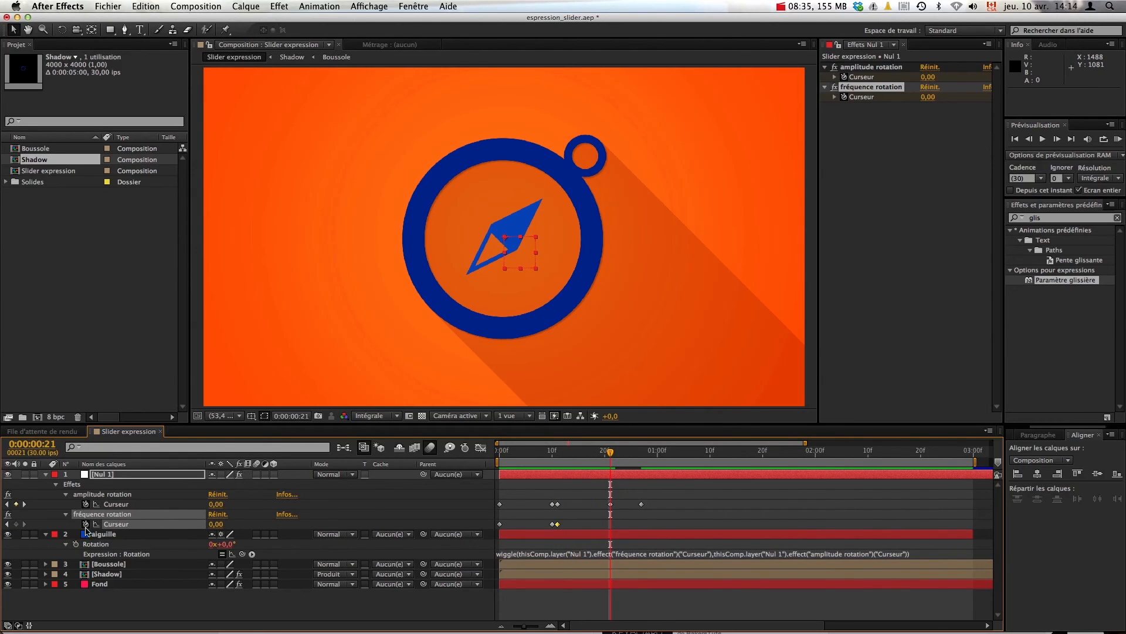
click(16, 524)
- Keyframe the fréquence rotation Curseur to 10 at 0:00:01:12
drag(614, 453, 721, 453)
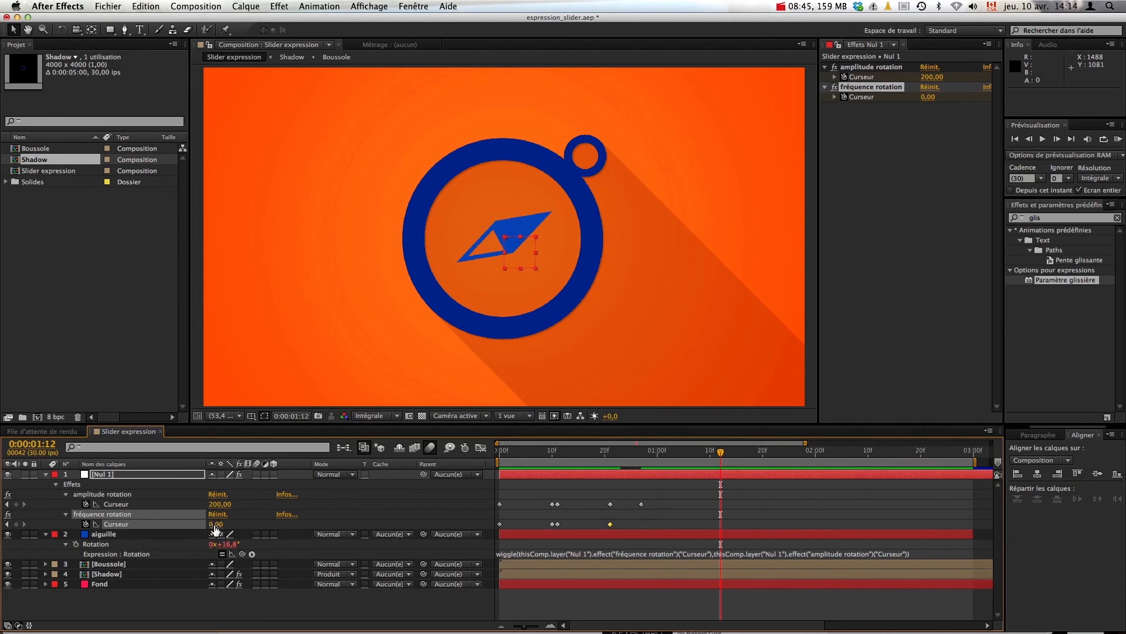
click(215, 525)
text(10)
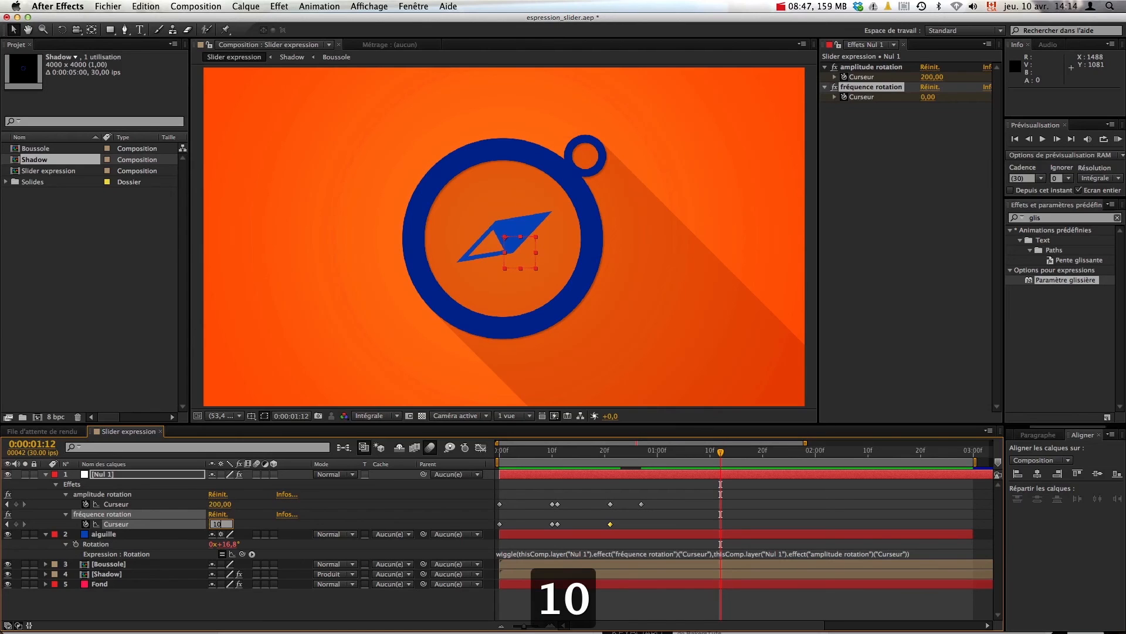
key(Return)
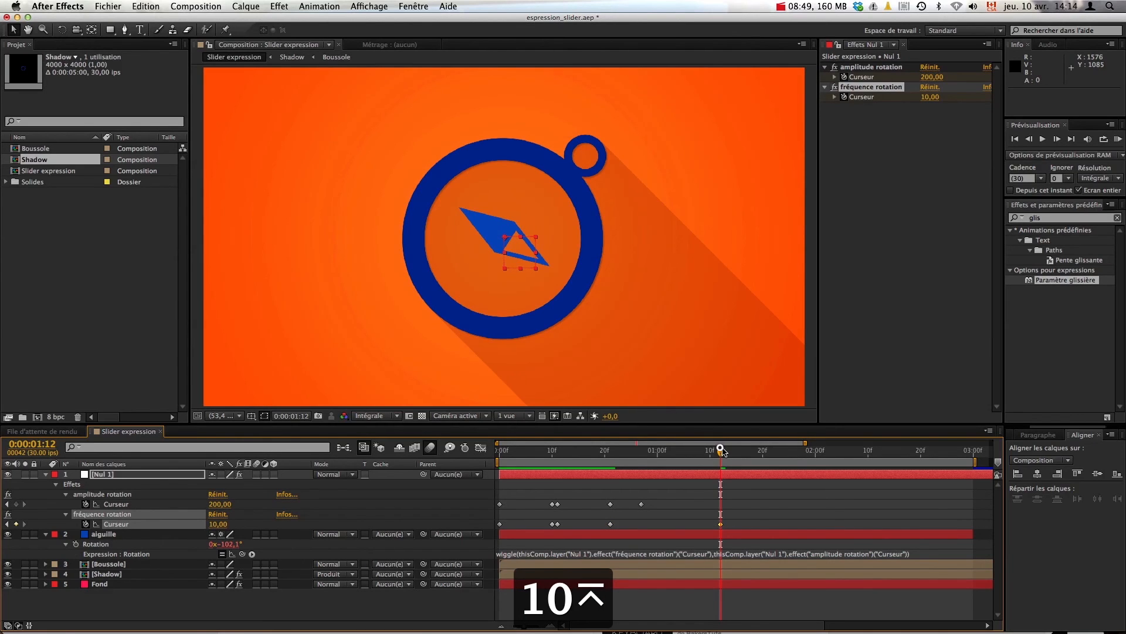
- Play back the needle animation to check its movement with both sliders keyframed
drag(719, 450, 654, 440)
key(space)
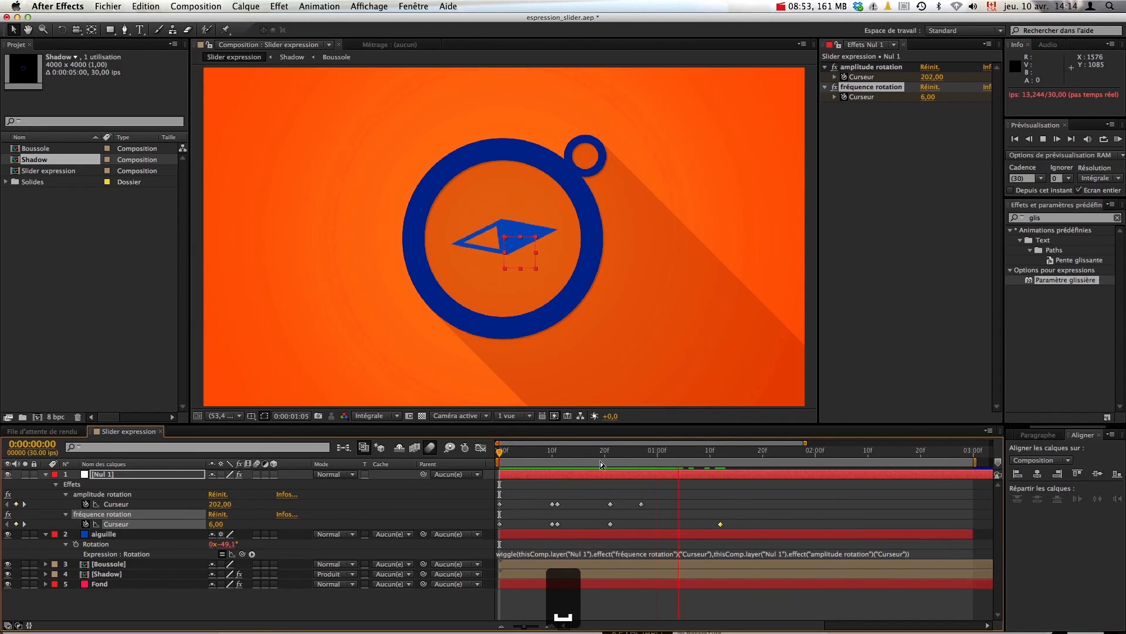
key(space)
drag(732, 453, 656, 457)
key(space)
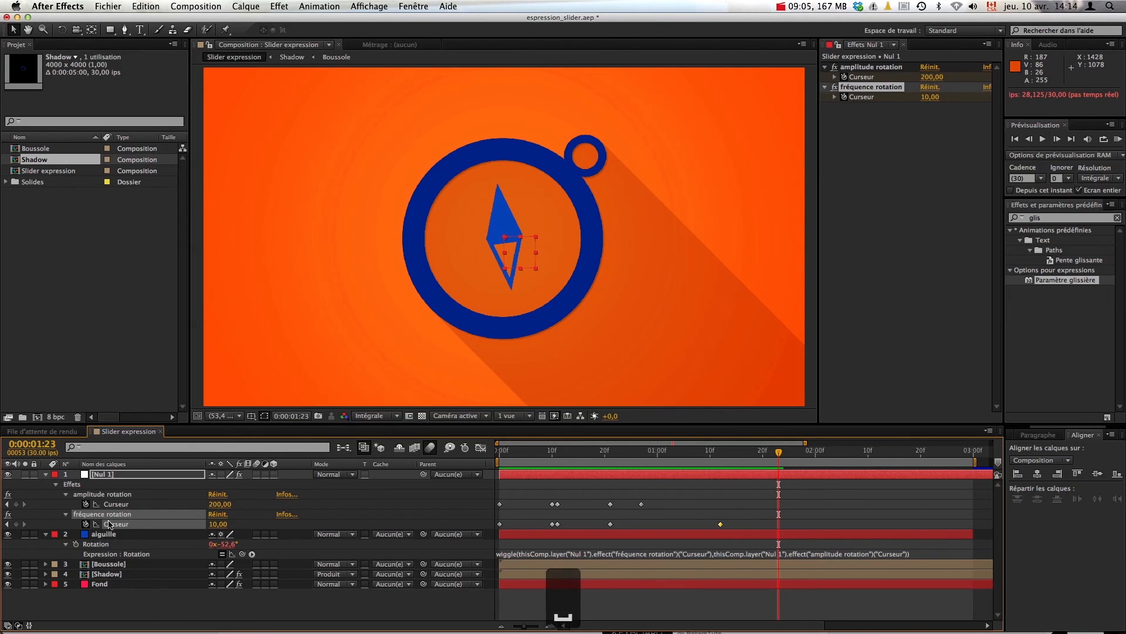
- Delete the fréquence rotation Curseur keyframe at 0:00:01:12, reselect the effect and go to 0:00:00:15
key(Delete)
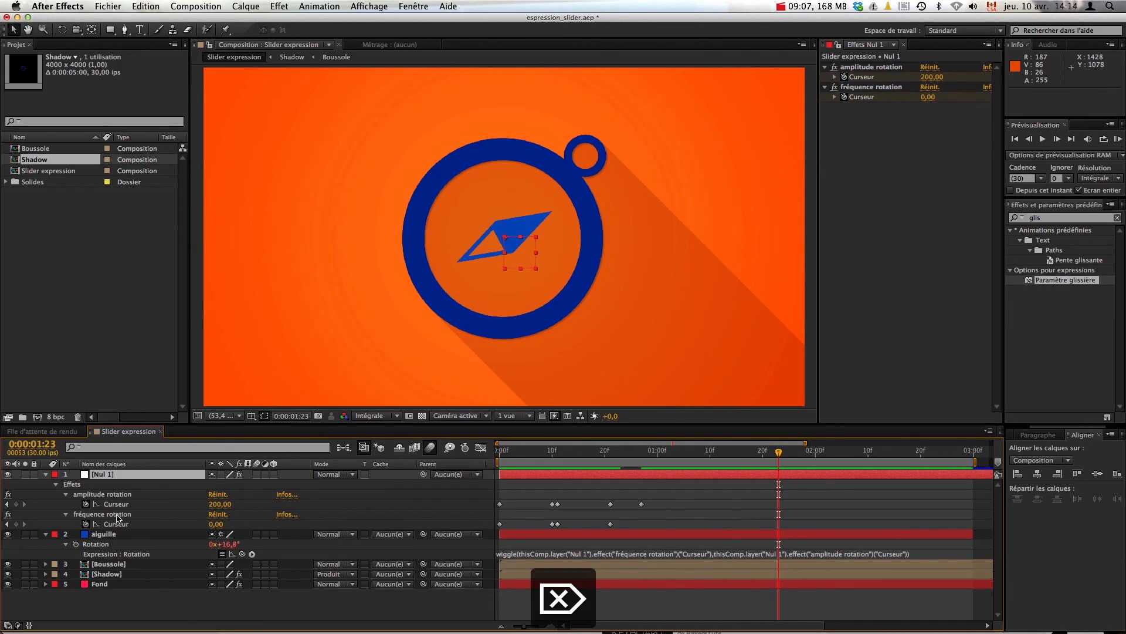
click(117, 517)
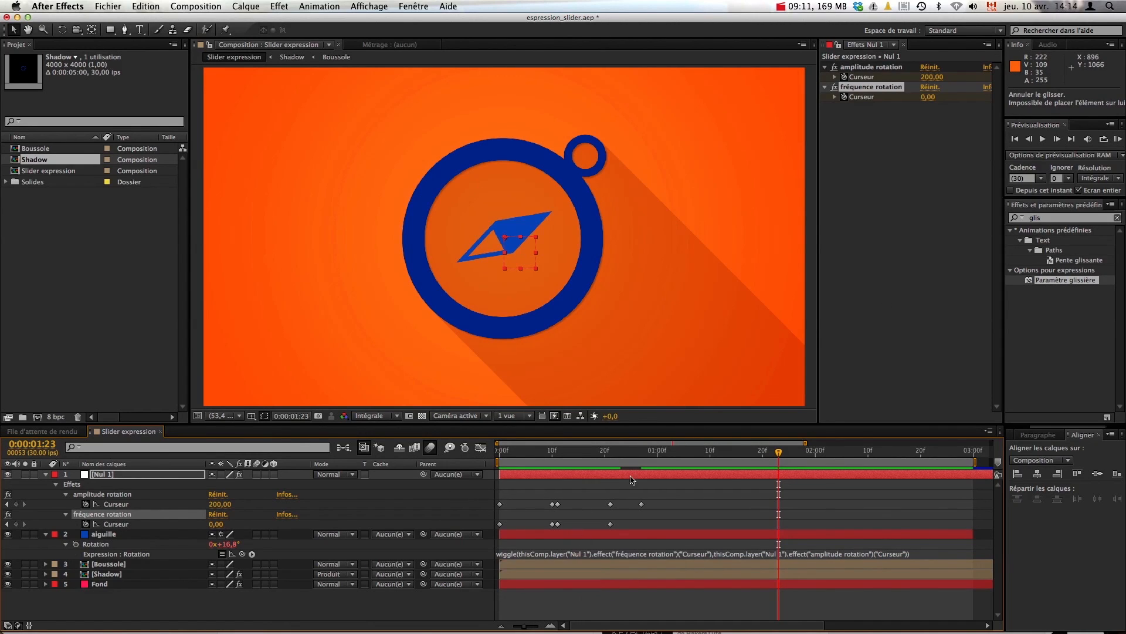
click(578, 453)
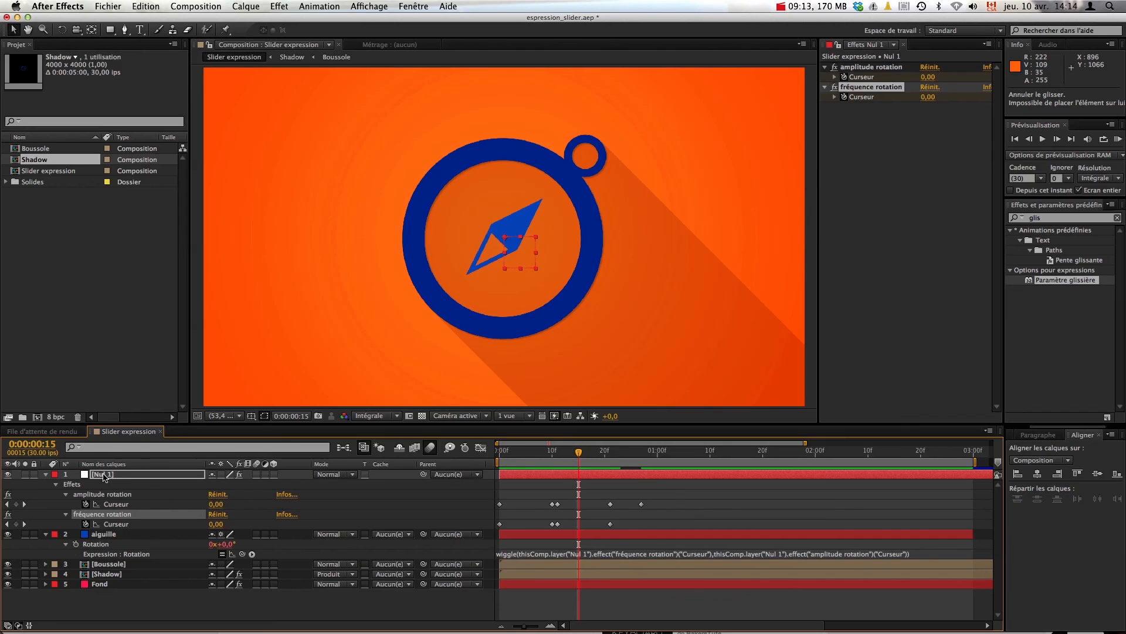